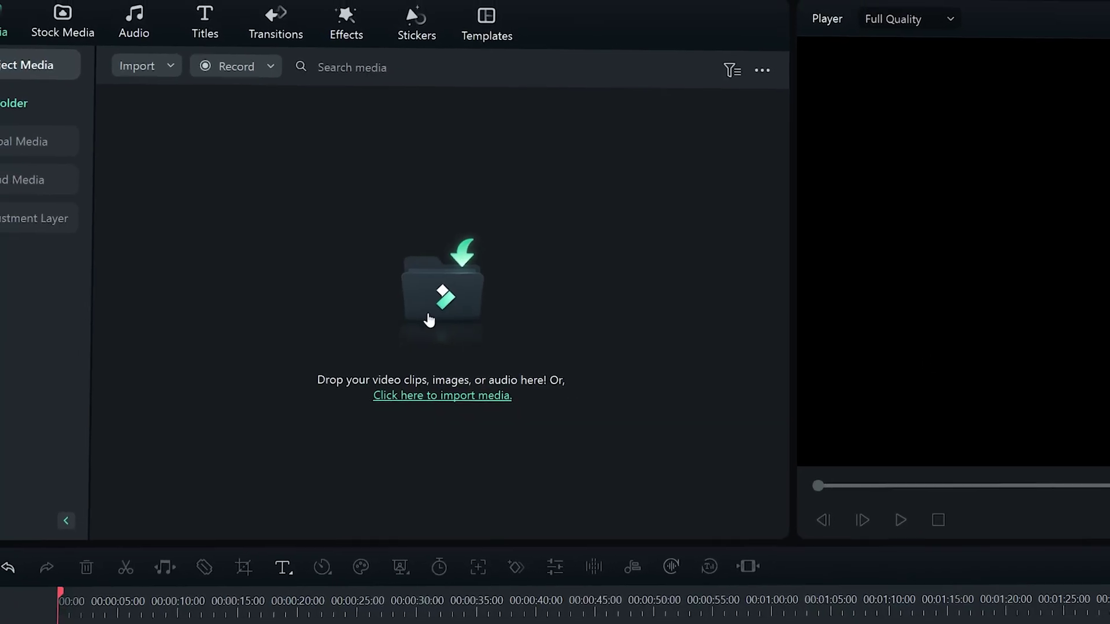
Step: Import the video clip from the Project folder and place it at the start of the first video track
{"action": "left_click", "coordinate": [443, 393]}
{"action": "left_click", "coordinate": [112, 87]}
{"action": "left_click", "coordinate": [387, 363]}
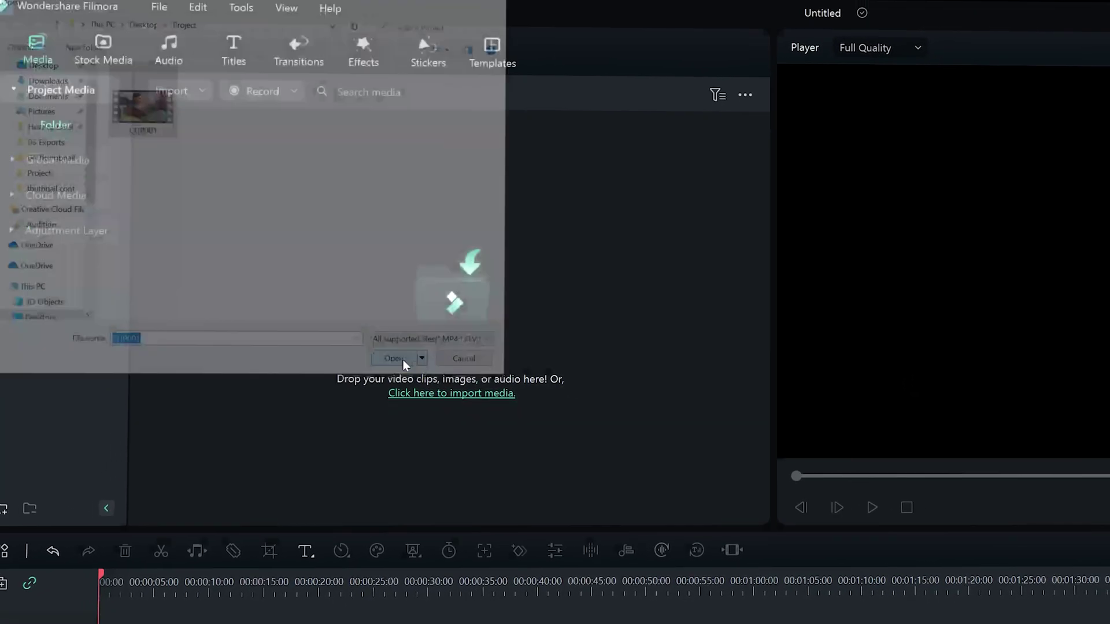
{"action": "left_click_drag", "start_coordinate": [316, 172], "coordinate": [99, 503]}
Step: Open the timeline clip's basic color settings and set Exposure to 4.3
{"action": "double_click", "coordinate": [162, 501]}
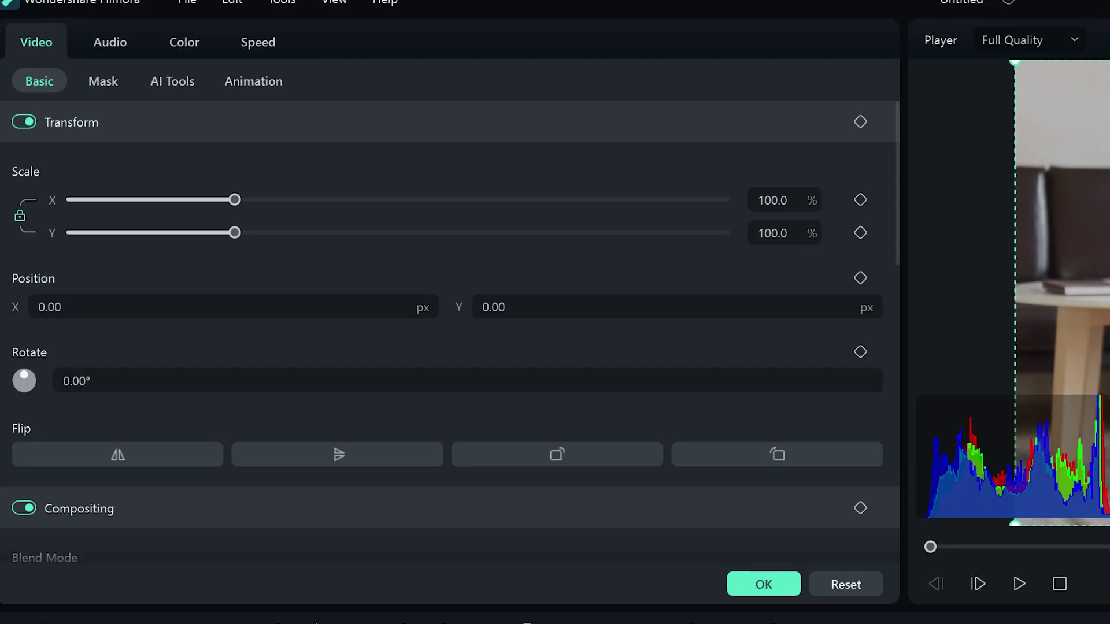
{"action": "left_click", "coordinate": [192, 46]}
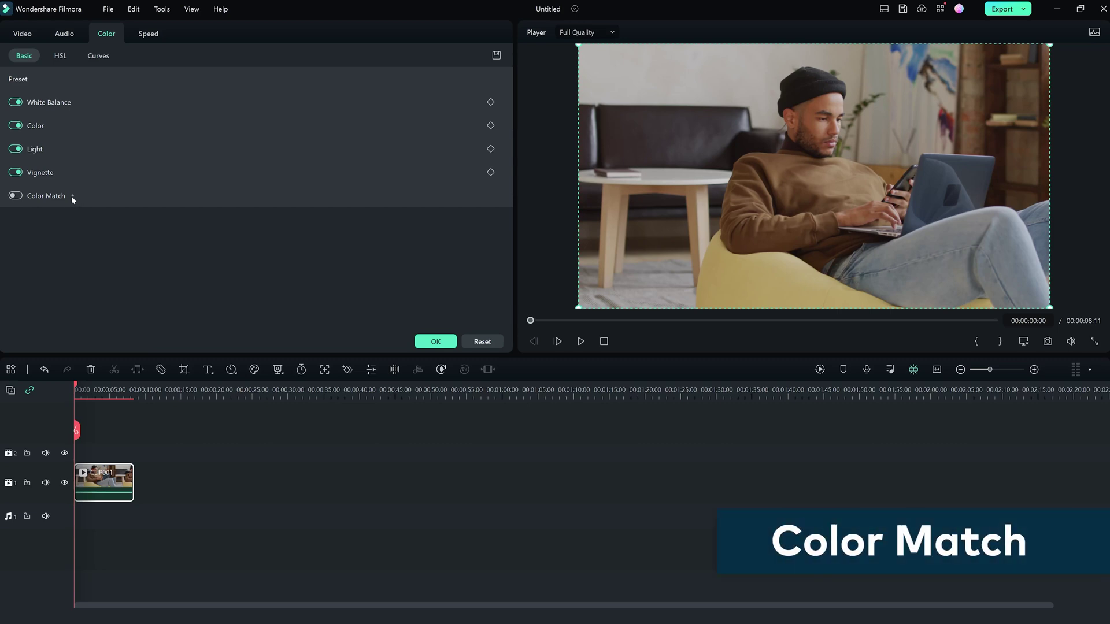
{"action": "left_click", "coordinate": [51, 126]}
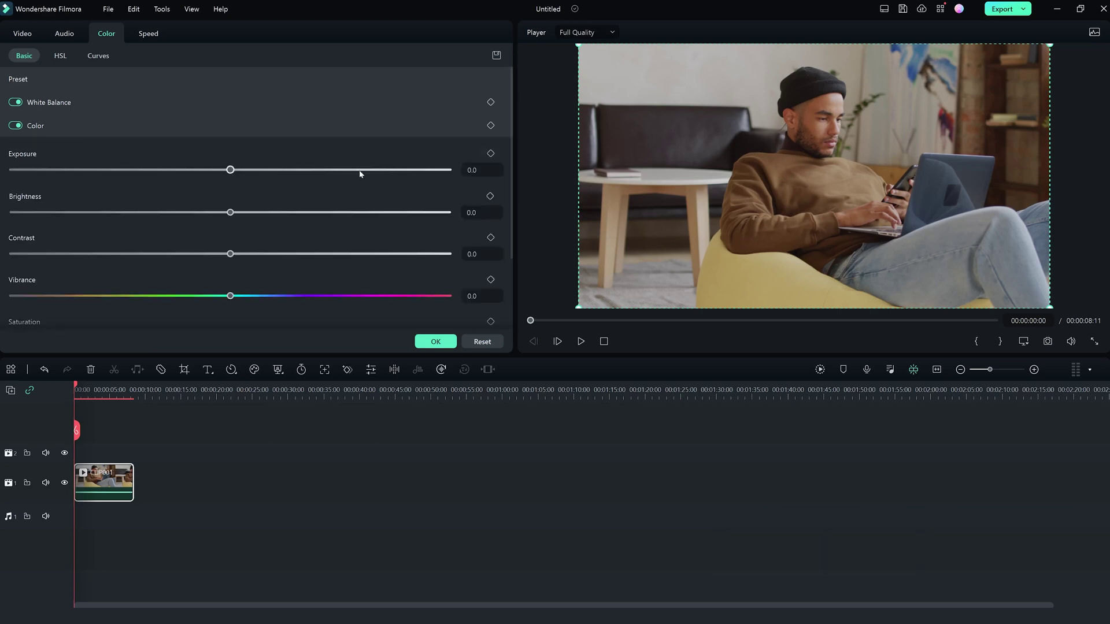
{"action": "scroll", "coordinate": [335, 174], "scroll_direction": "down", "scroll_amount": 1}
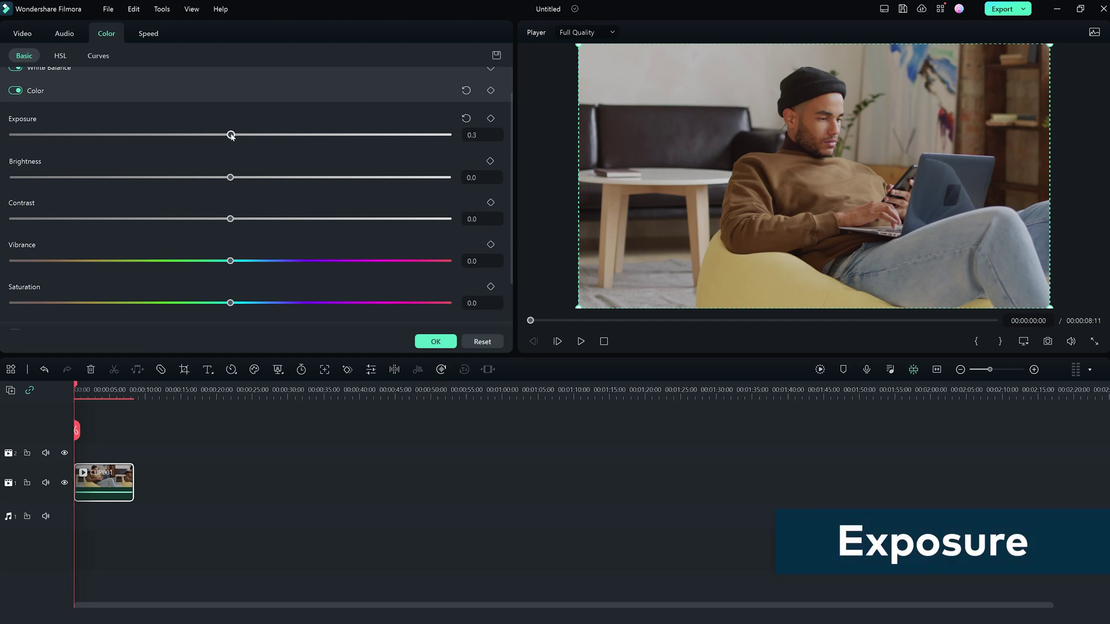
{"action": "mouse_move", "coordinate": [231, 135]}
{"action": "left_mouse_down"}
{"action": "mouse_move", "coordinate": [384, 136]}
{"action": "mouse_move", "coordinate": [100, 144]}
{"action": "mouse_move", "coordinate": [238, 144]}
{"action": "left_mouse_up"}
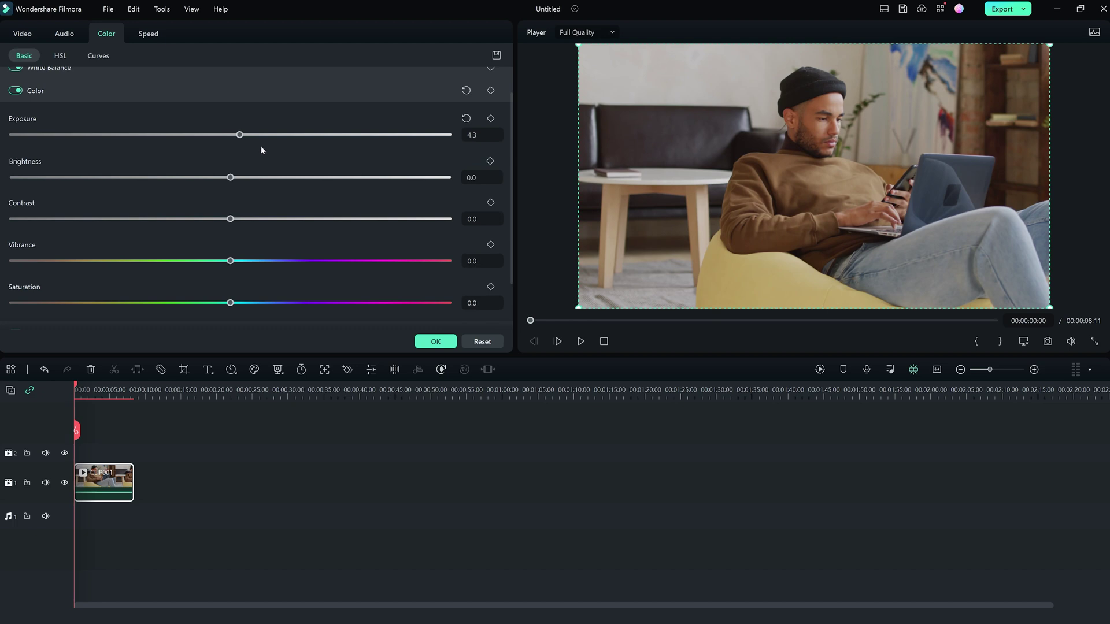
Step: Set the clip's Brightness to 0.8 and Contrast to 3.8
{"action": "scroll", "coordinate": [268, 151], "scroll_direction": "down", "scroll_amount": 1}
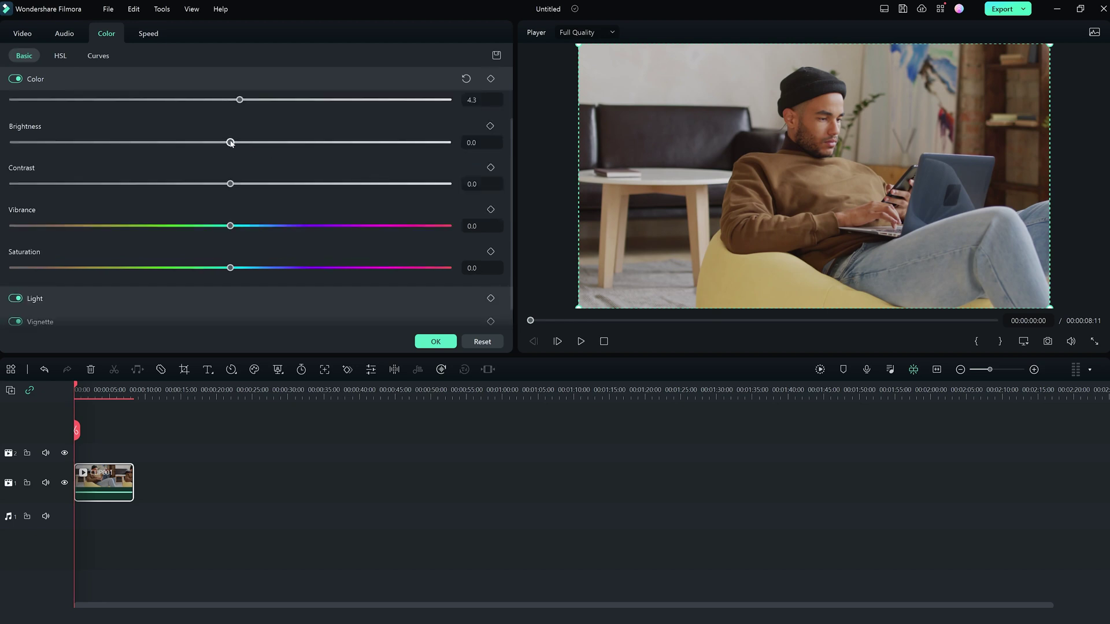
{"action": "left_click_drag", "start_coordinate": [231, 142], "coordinate": [111, 185]}
{"action": "left_click_drag", "start_coordinate": [280, 186], "coordinate": [129, 186]}
Step: Try strong and weak color intensities, then settle on Vibrance 20.4 and Saturation 16.6 for the clip
{"action": "left_click_drag", "start_coordinate": [279, 225], "coordinate": [326, 226]}
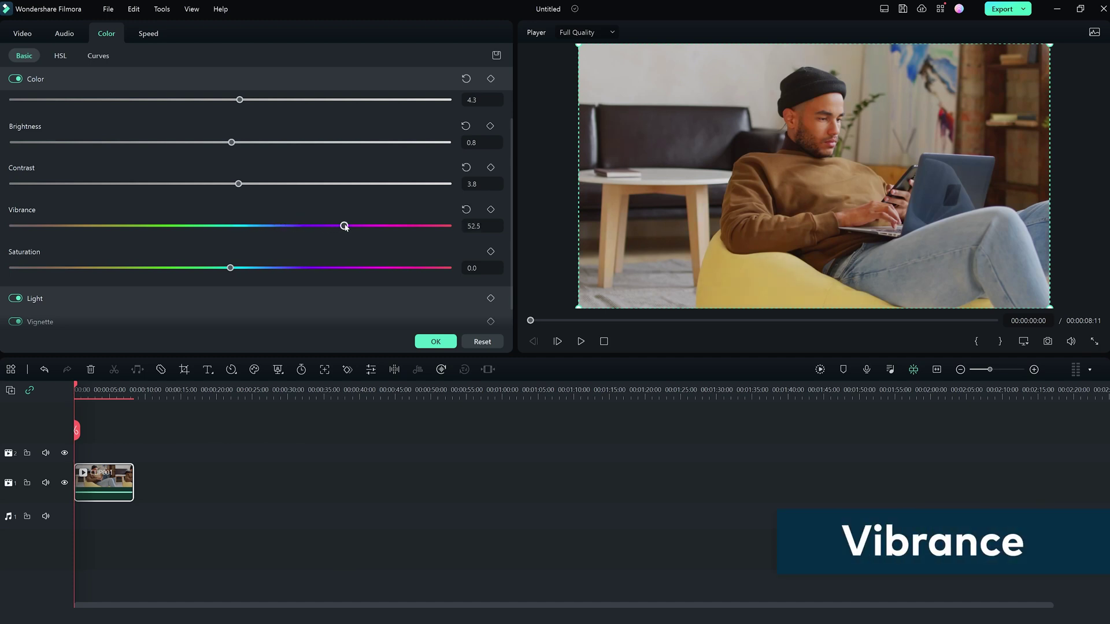
{"action": "left_click_drag", "start_coordinate": [161, 226], "coordinate": [148, 226]}
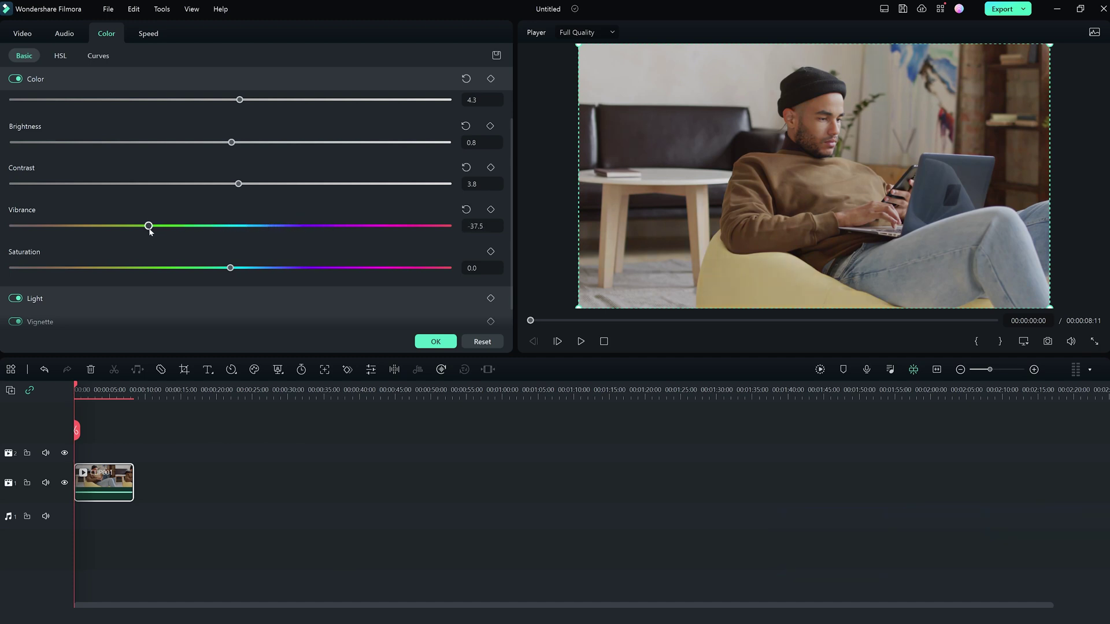
{"action": "left_click_drag", "start_coordinate": [278, 232], "coordinate": [267, 268]}
{"action": "left_click_drag", "start_coordinate": [104, 276], "coordinate": [256, 274]}
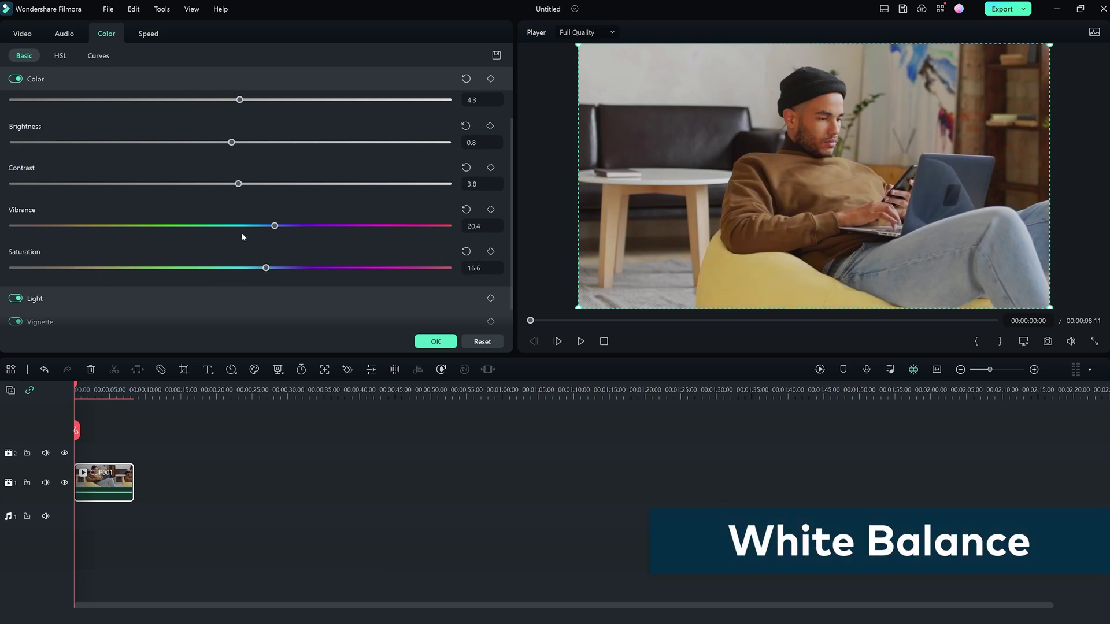
Step: Try a white balance with Temperature 2.1 and Tint 54.4 on the clip
{"action": "scroll", "coordinate": [86, 115], "scroll_direction": "up", "scroll_amount": 2}
{"action": "left_click", "coordinate": [72, 105]}
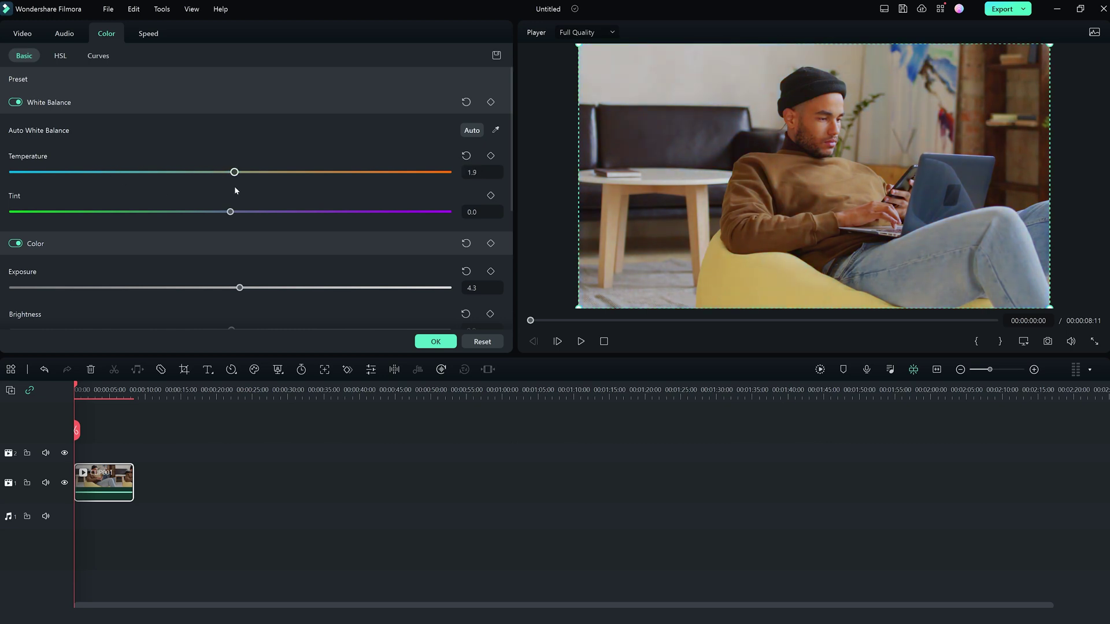
{"action": "left_click_drag", "start_coordinate": [229, 213], "coordinate": [338, 214]}
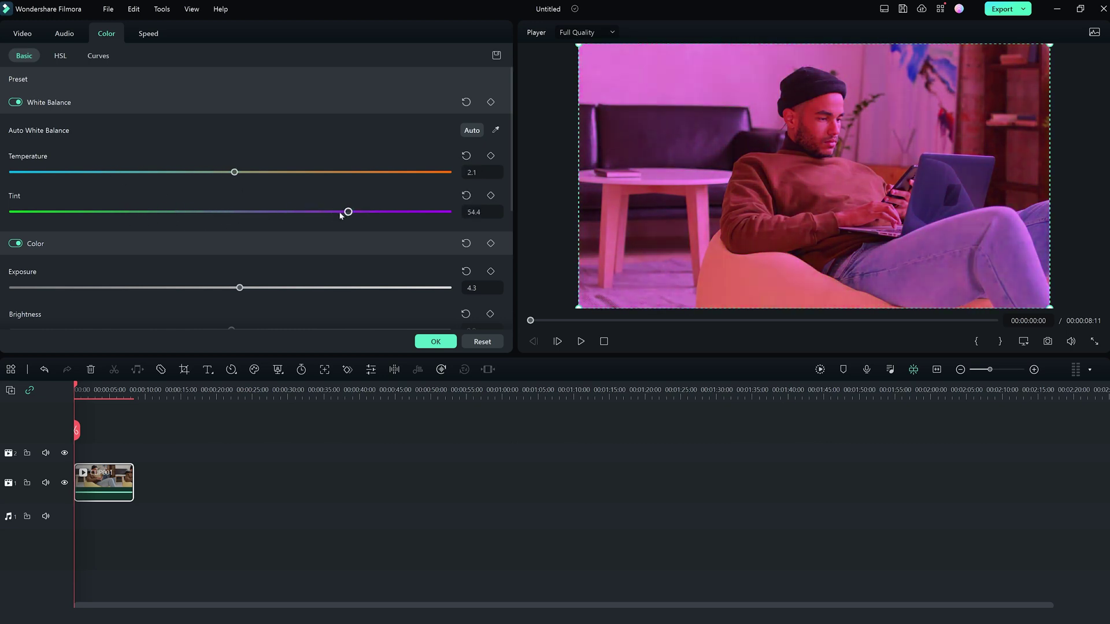
Step: Reset the white balance and sample the edge of the white table as the neutral reference
{"action": "left_click", "coordinate": [466, 196]}
{"action": "left_click", "coordinate": [471, 131]}
{"action": "left_click", "coordinate": [466, 102]}
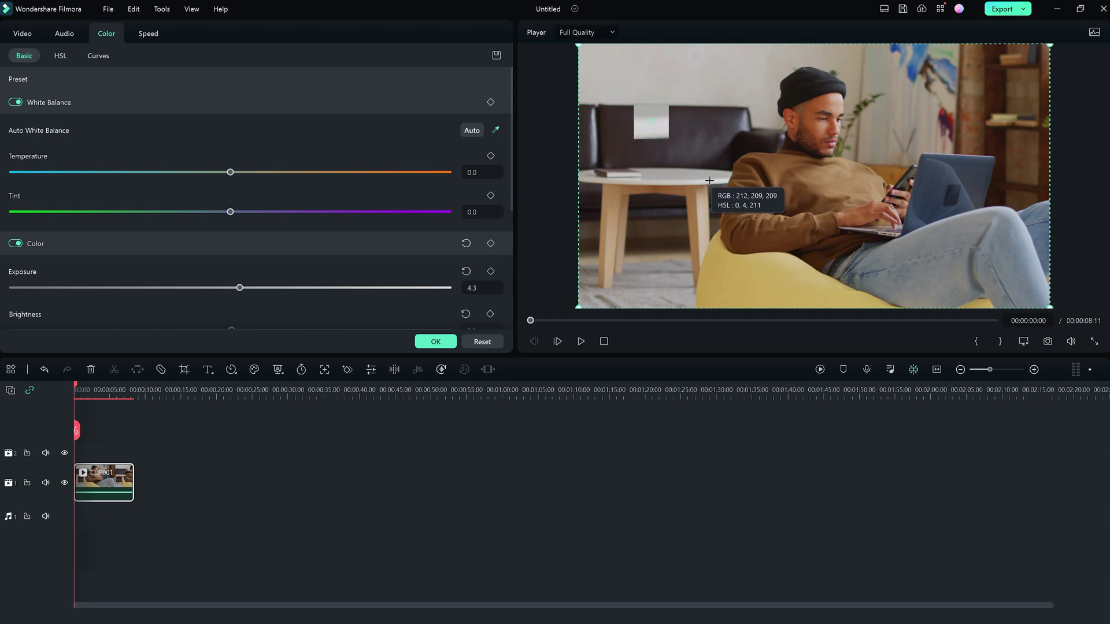
{"action": "left_click", "coordinate": [710, 181]}
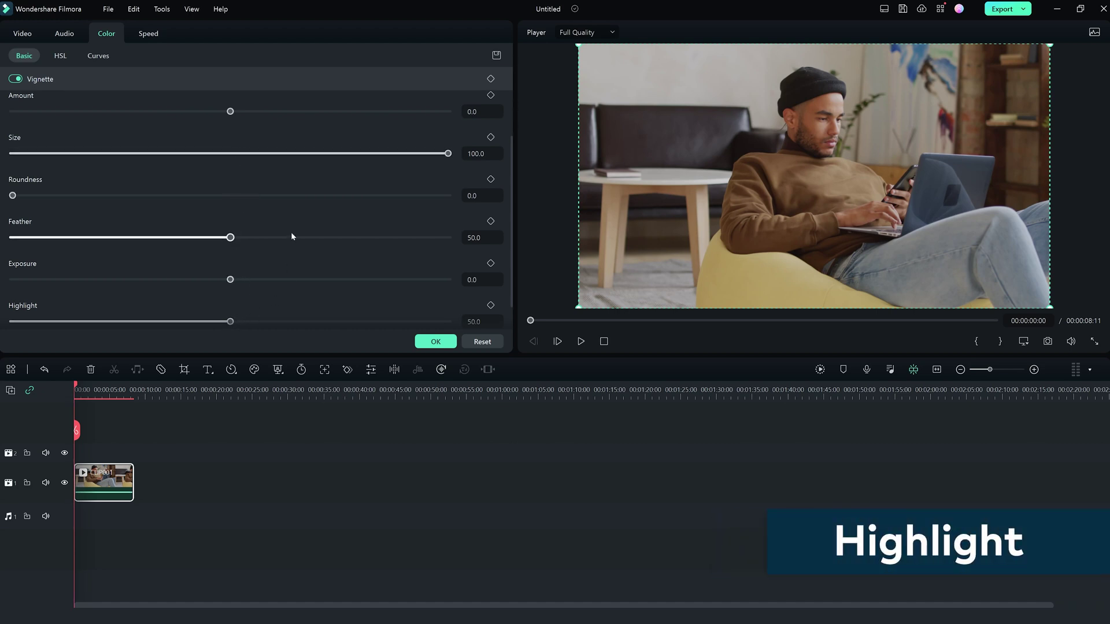
Step: Set the vignette Amount to -44.5 and Feather to 31.0, and reduce its Size
{"action": "left_click_drag", "start_coordinate": [227, 112], "coordinate": [133, 133]}
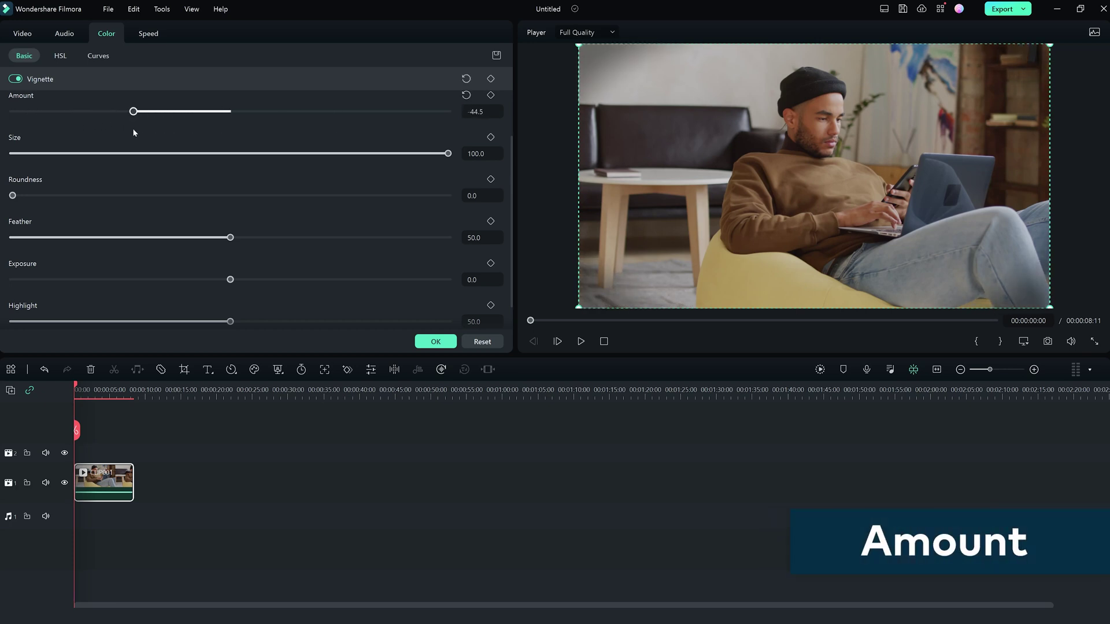
{"action": "left_click_drag", "start_coordinate": [230, 238], "coordinate": [147, 245]}
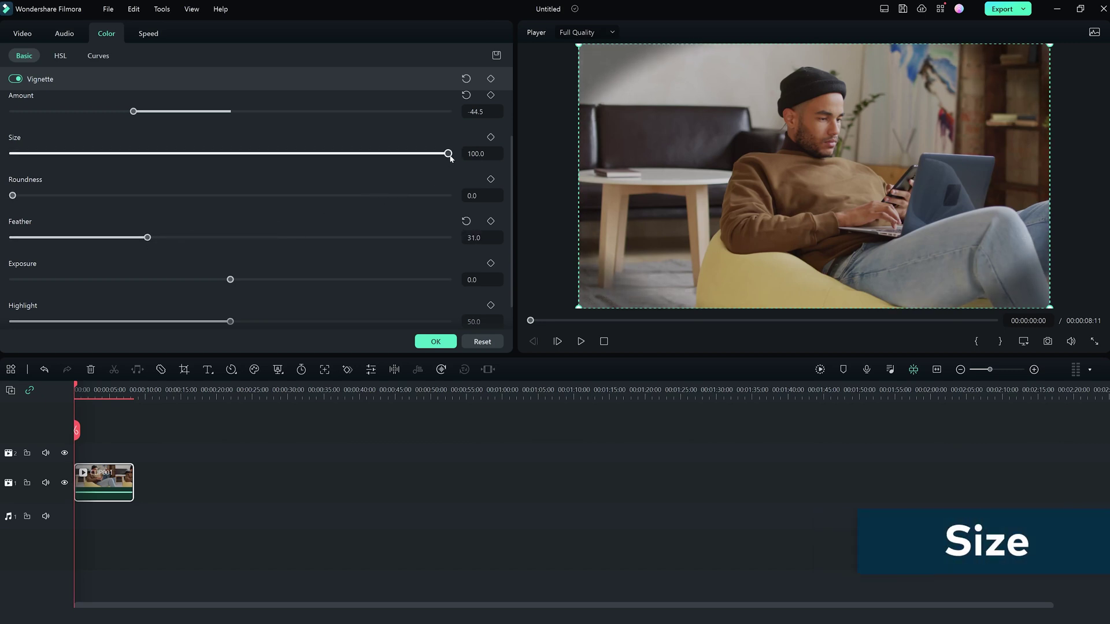
{"action": "left_click_drag", "start_coordinate": [448, 153], "coordinate": [342, 175]}
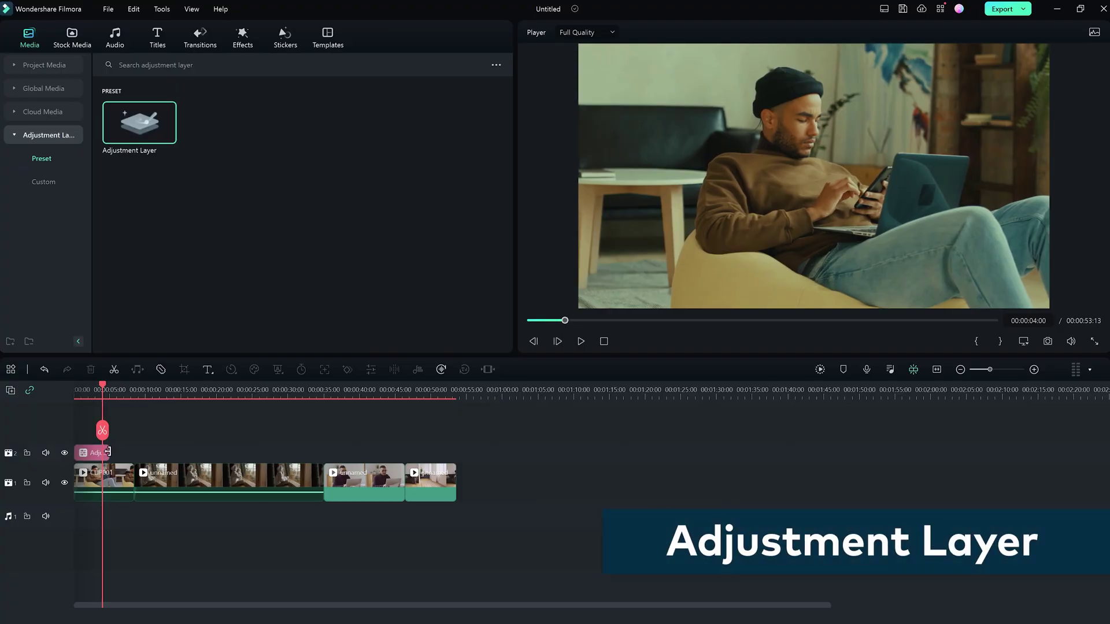
Step: Extend the adjustment layer over all clips on the timeline and scrub the preview into the second clip
{"action": "left_click_drag", "start_coordinate": [107, 451], "coordinate": [454, 470]}
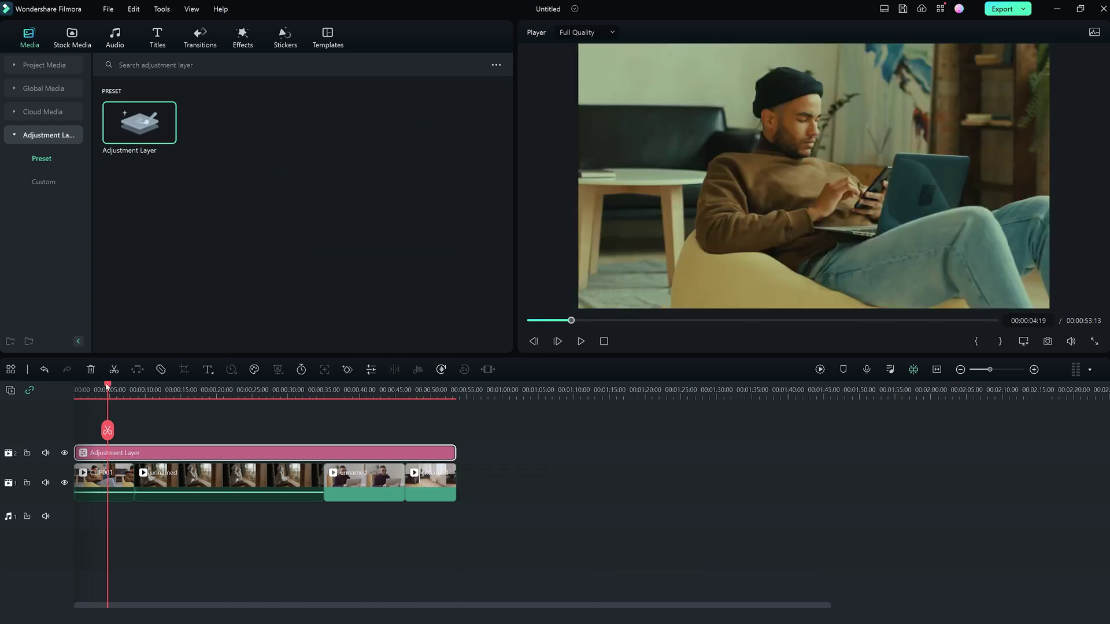
{"action": "left_click_drag", "start_coordinate": [107, 387], "coordinate": [186, 387]}
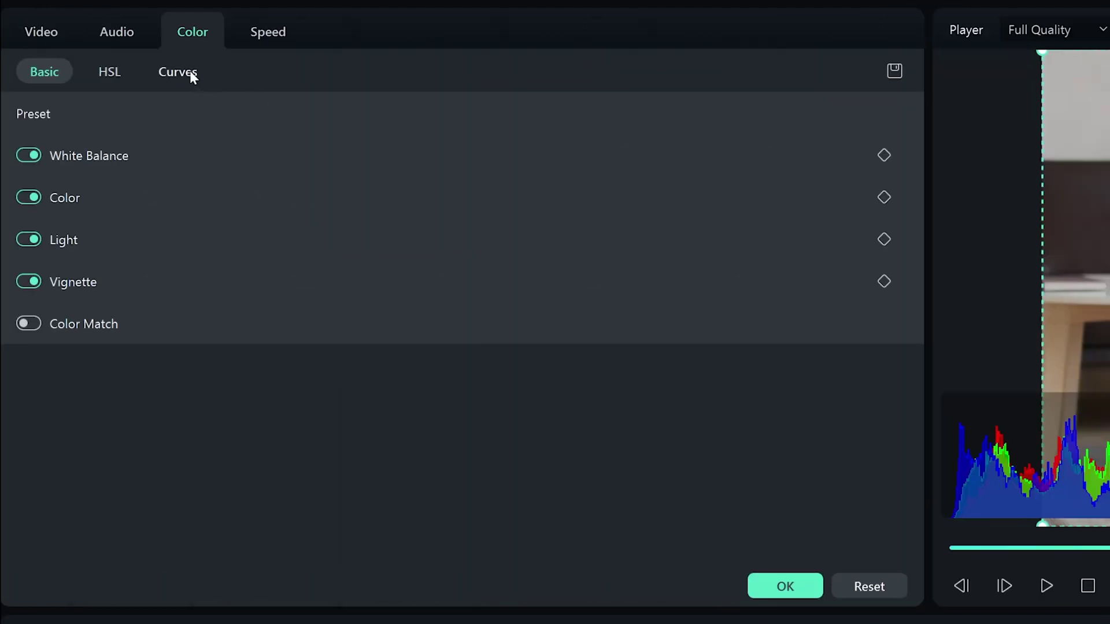
Step: Shape the clip's luminance curve into an S with two added points, raising the highlights and lowering the midtones
{"action": "left_click", "coordinate": [184, 71]}
{"action": "left_click", "coordinate": [676, 297]}
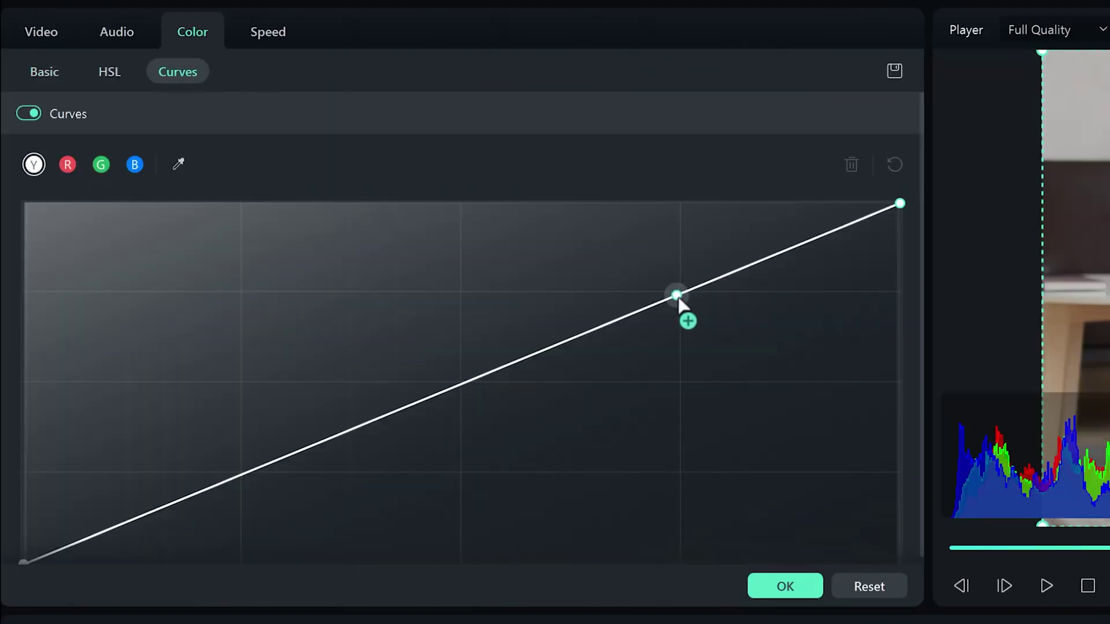
{"action": "left_click", "coordinate": [457, 386]}
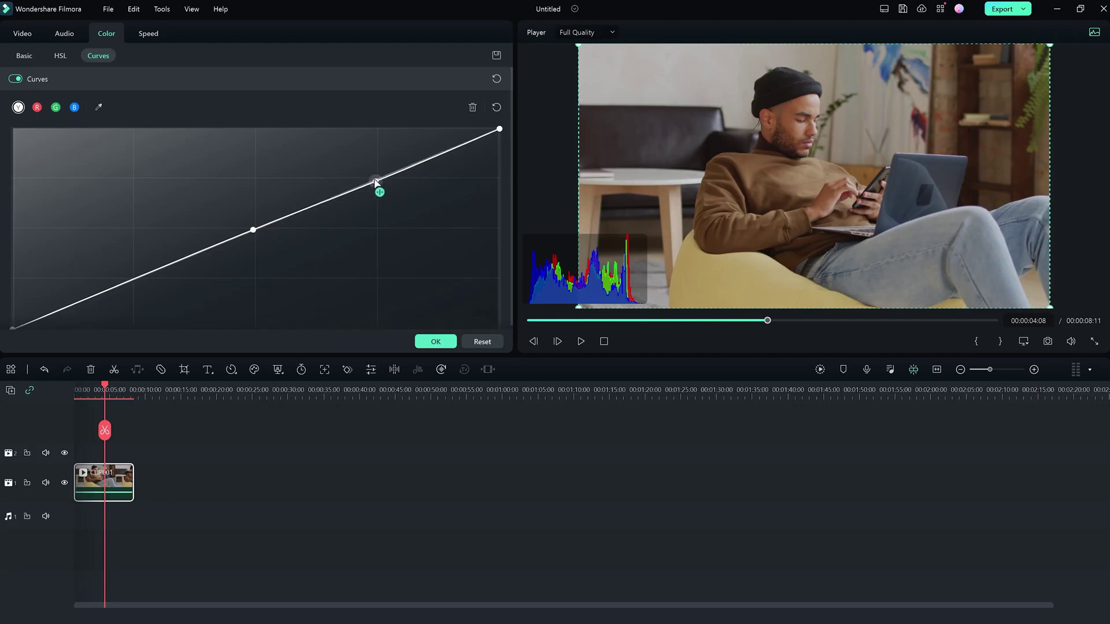
{"action": "mouse_move", "coordinate": [377, 182]}
{"action": "left_mouse_down"}
{"action": "mouse_move", "coordinate": [371, 168]}
{"action": "mouse_move", "coordinate": [384, 192]}
{"action": "mouse_move", "coordinate": [368, 165]}
{"action": "left_mouse_up"}
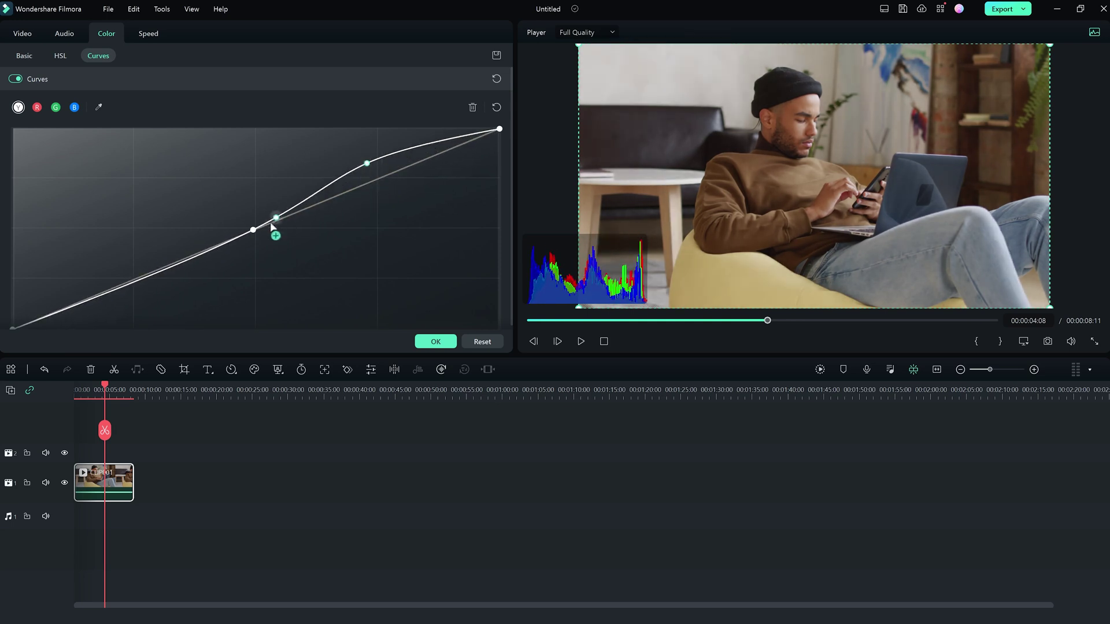
{"action": "left_click_drag", "start_coordinate": [253, 230], "coordinate": [263, 247]}
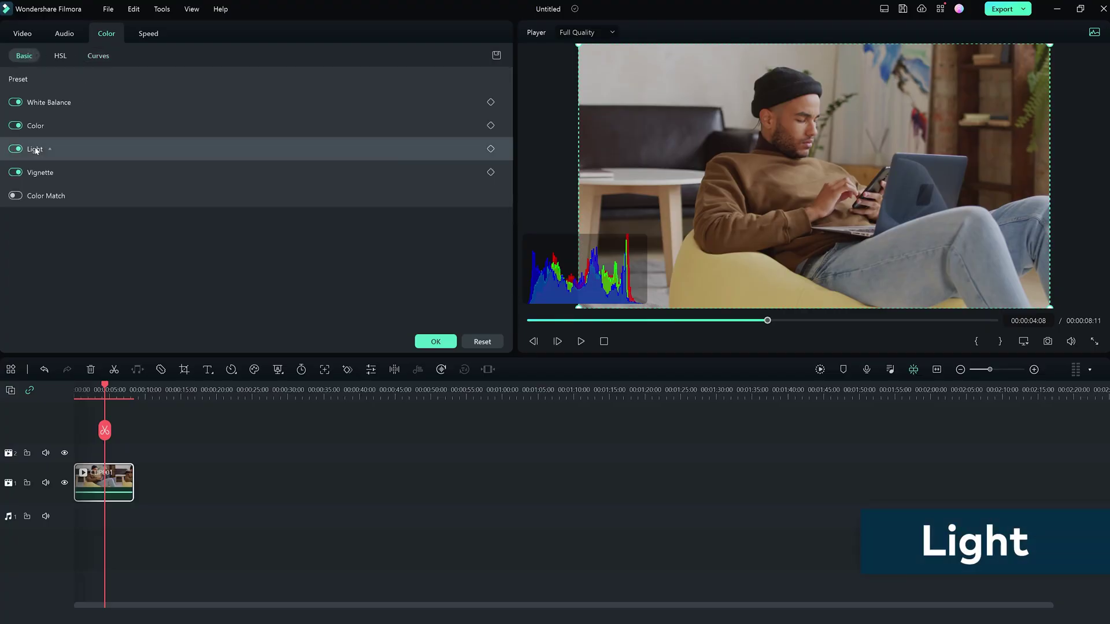
Step: Set the clip's Light Highlight to 26.3 and lower its Shadow value
{"action": "left_click", "coordinate": [509, 149]}
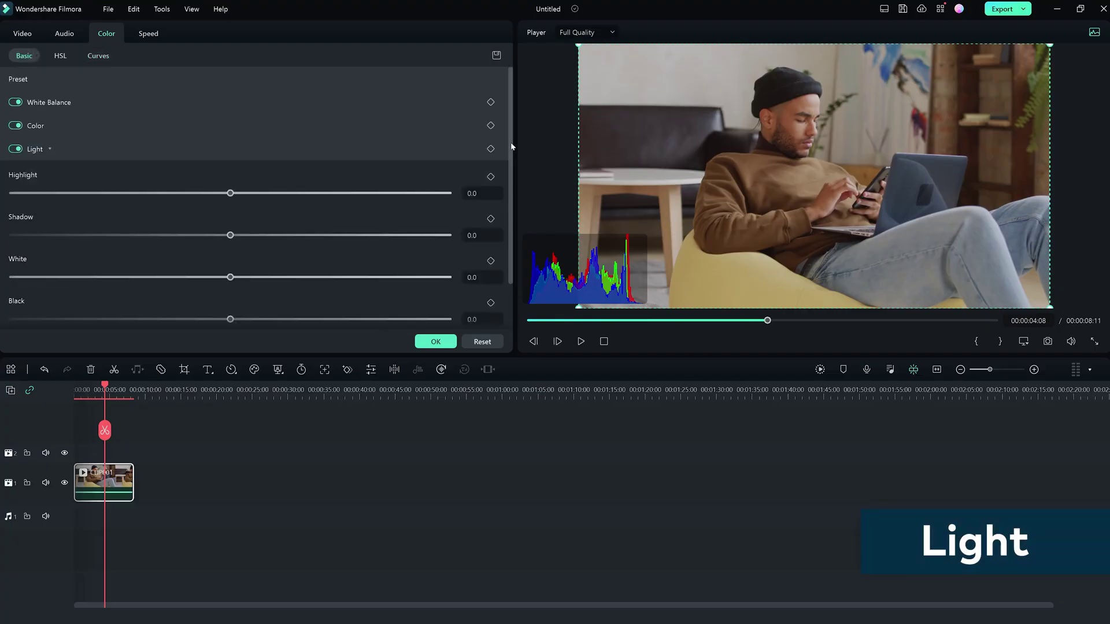
{"action": "scroll", "coordinate": [319, 237], "scroll_direction": "down", "scroll_amount": 2}
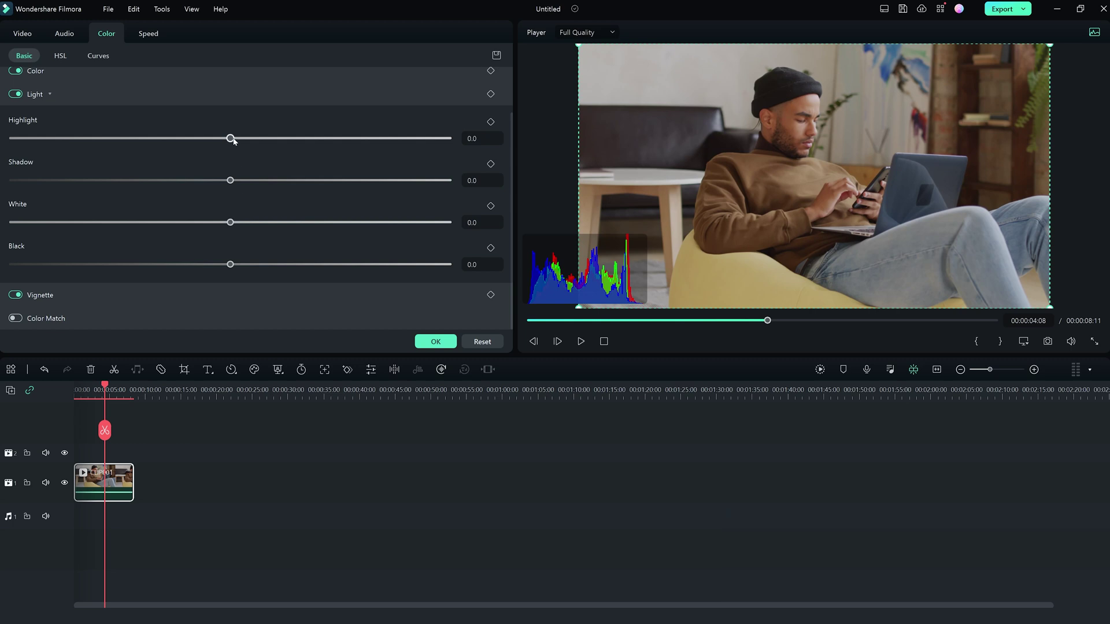
{"action": "left_click_drag", "start_coordinate": [221, 139], "coordinate": [287, 150]}
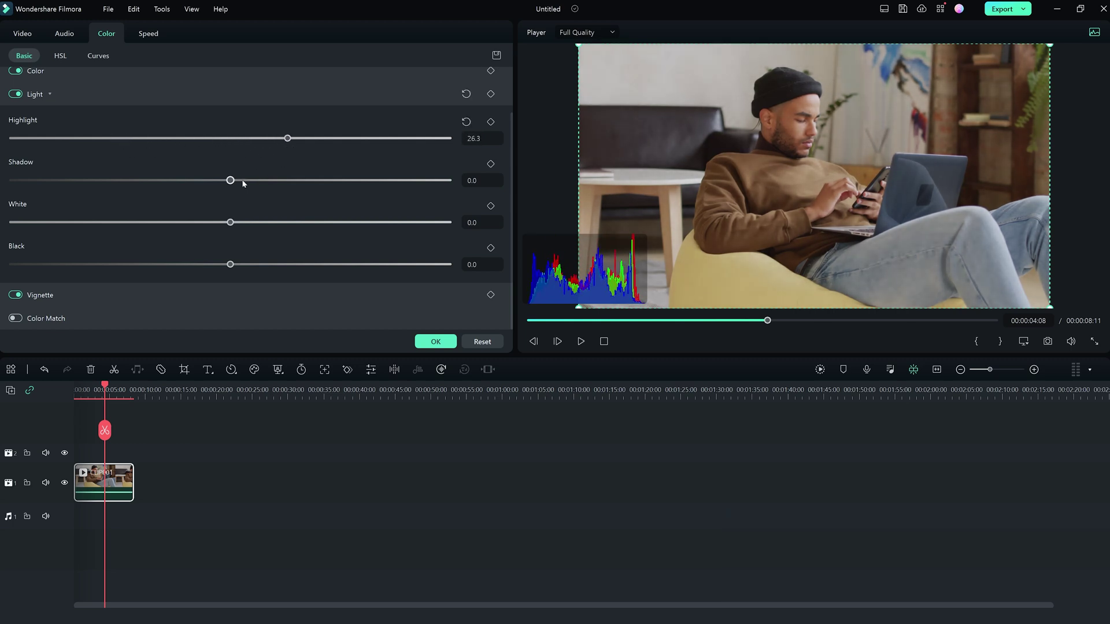
{"action": "left_click_drag", "start_coordinate": [211, 179], "coordinate": [173, 180]}
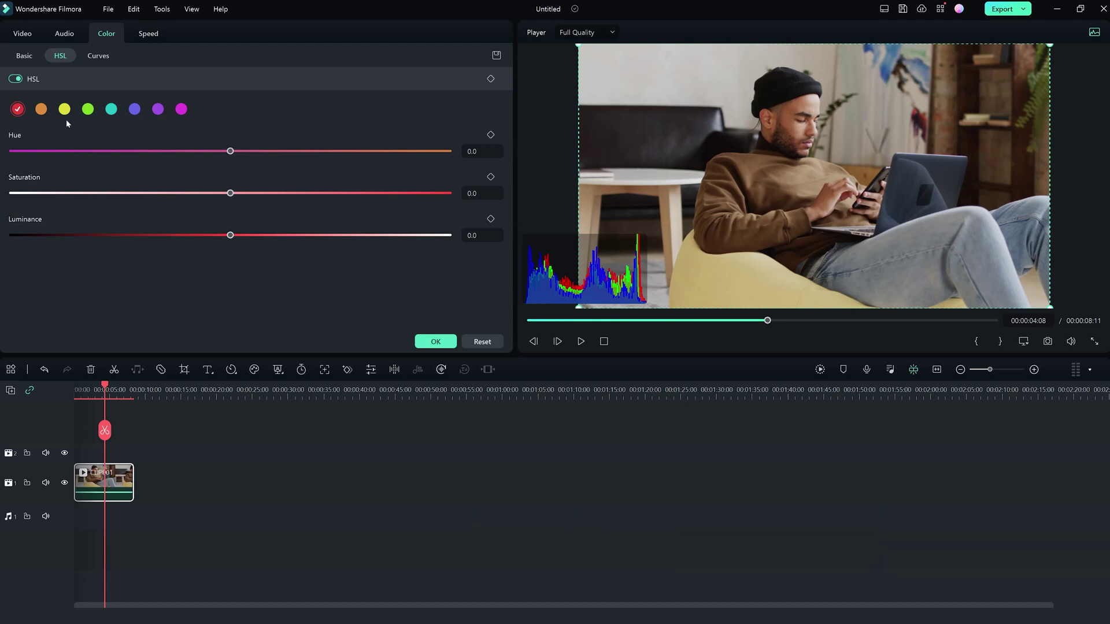
Step: Set the HSL orange range to Hue -20.9, Saturation 56.8 and Luminance -11.0, and the cyan range's Saturation to 26.5
{"action": "left_click", "coordinate": [41, 110]}
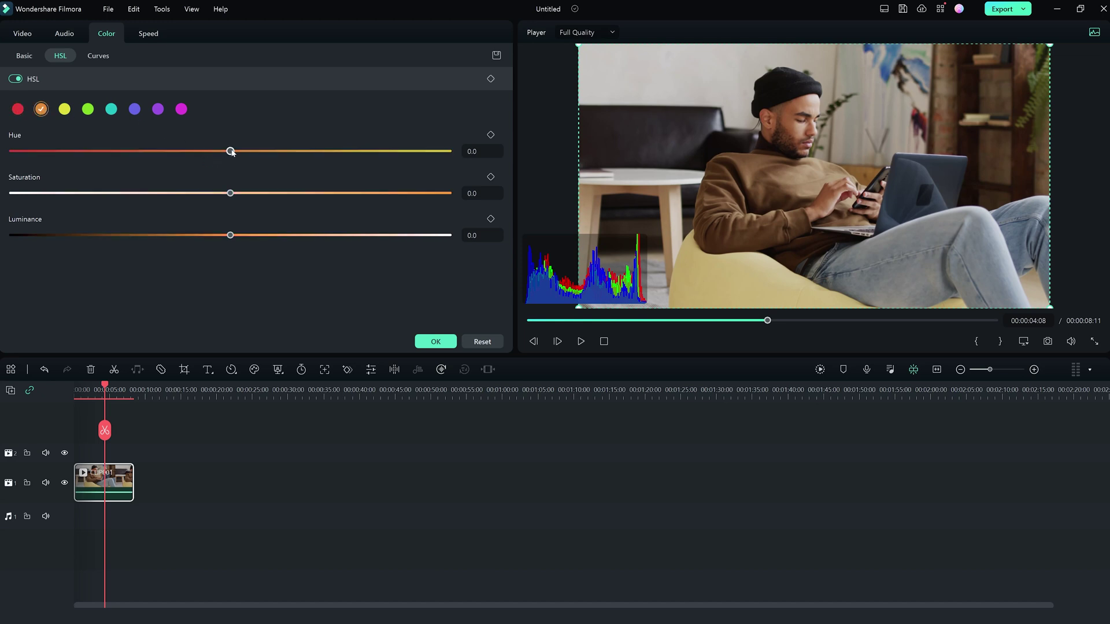
{"action": "left_click_drag", "start_coordinate": [236, 154], "coordinate": [184, 163]}
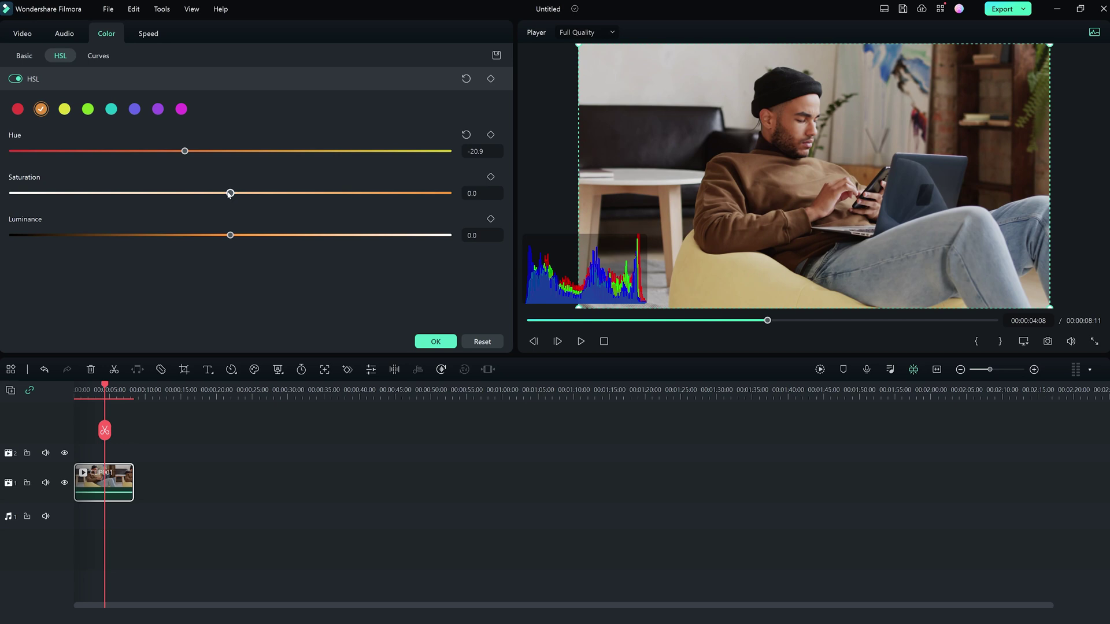
{"action": "left_click_drag", "start_coordinate": [230, 195], "coordinate": [355, 195]}
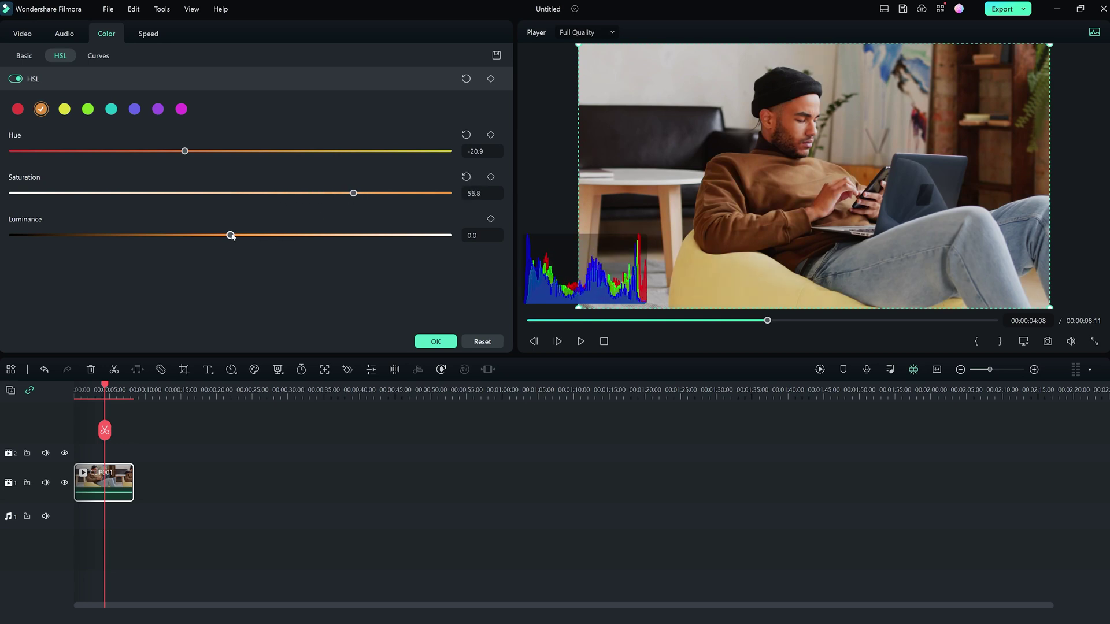
{"action": "left_click_drag", "start_coordinate": [234, 235], "coordinate": [207, 239]}
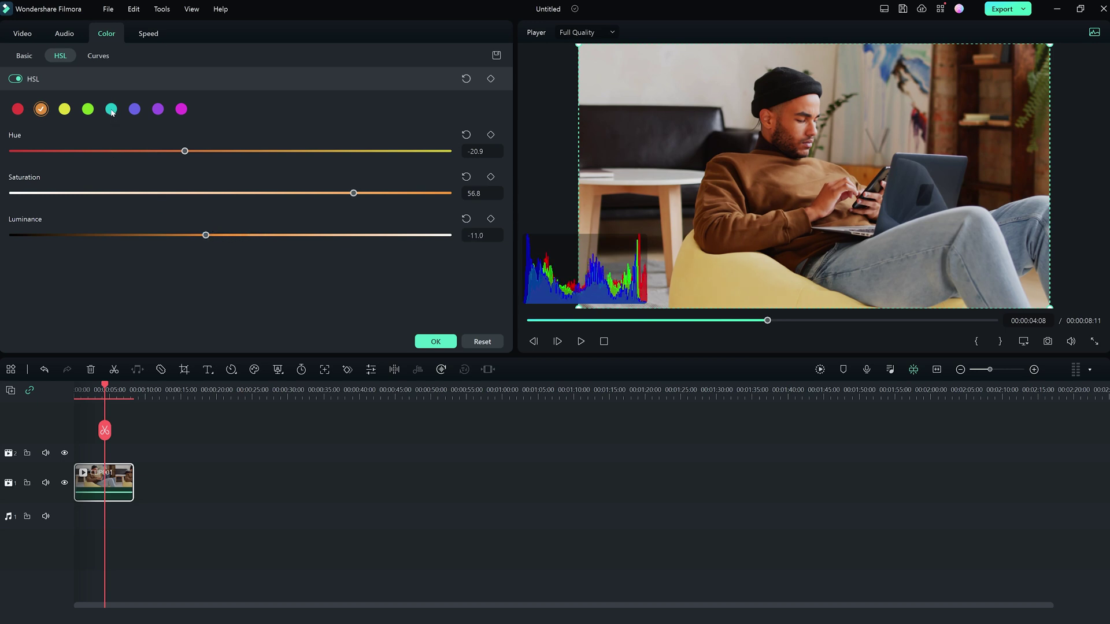
{"action": "left_click", "coordinate": [111, 109]}
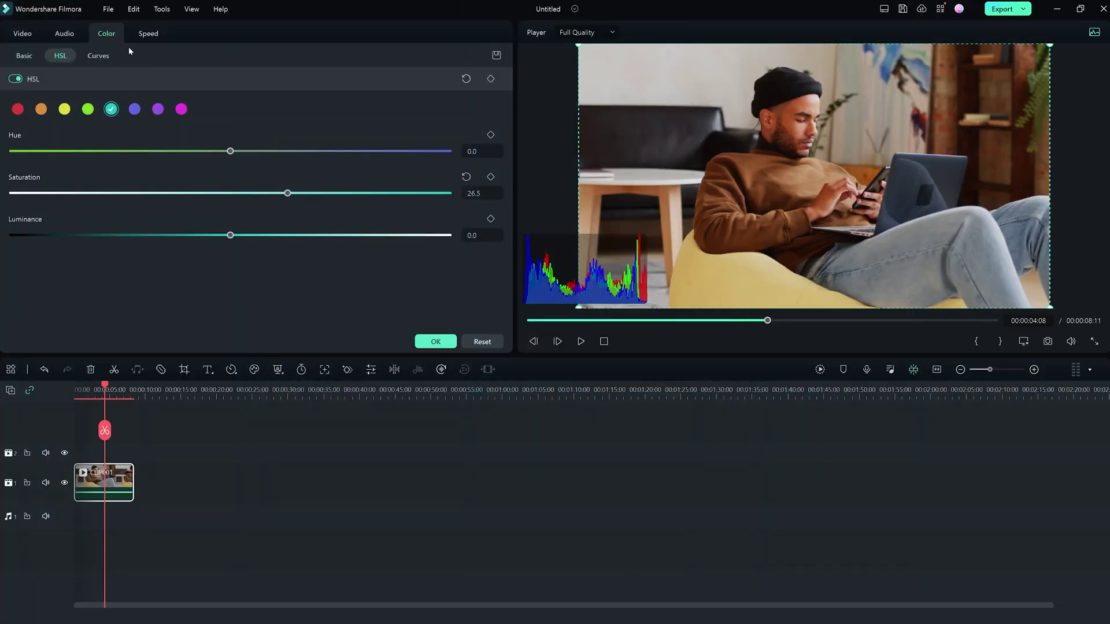
Step: Add three evenly spaced anchor points to the clip's luminance curve, at the highlights, midtones and shadows
{"action": "left_click", "coordinate": [100, 57]}
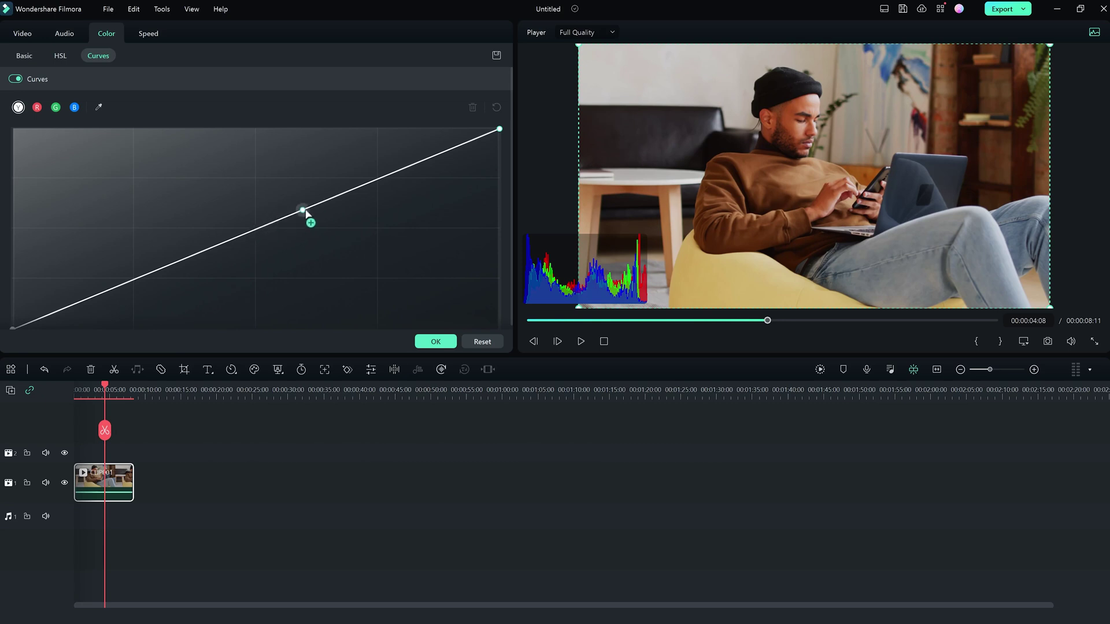
{"action": "left_click", "coordinate": [379, 179]}
{"action": "left_click_drag", "start_coordinate": [378, 180], "coordinate": [380, 183]}
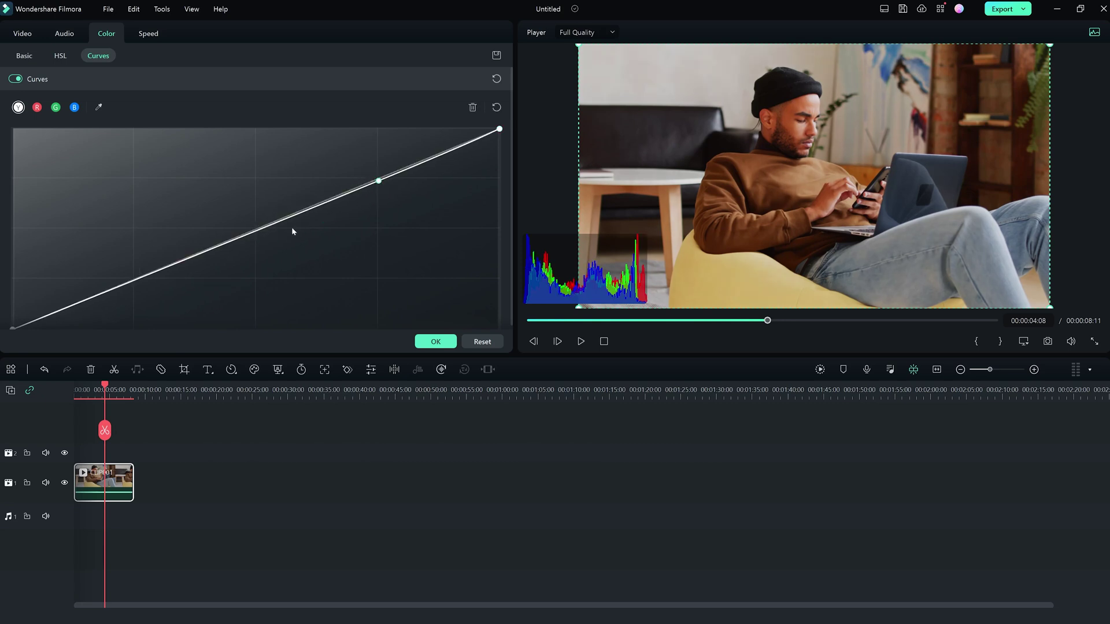
{"action": "left_click", "coordinate": [257, 231]}
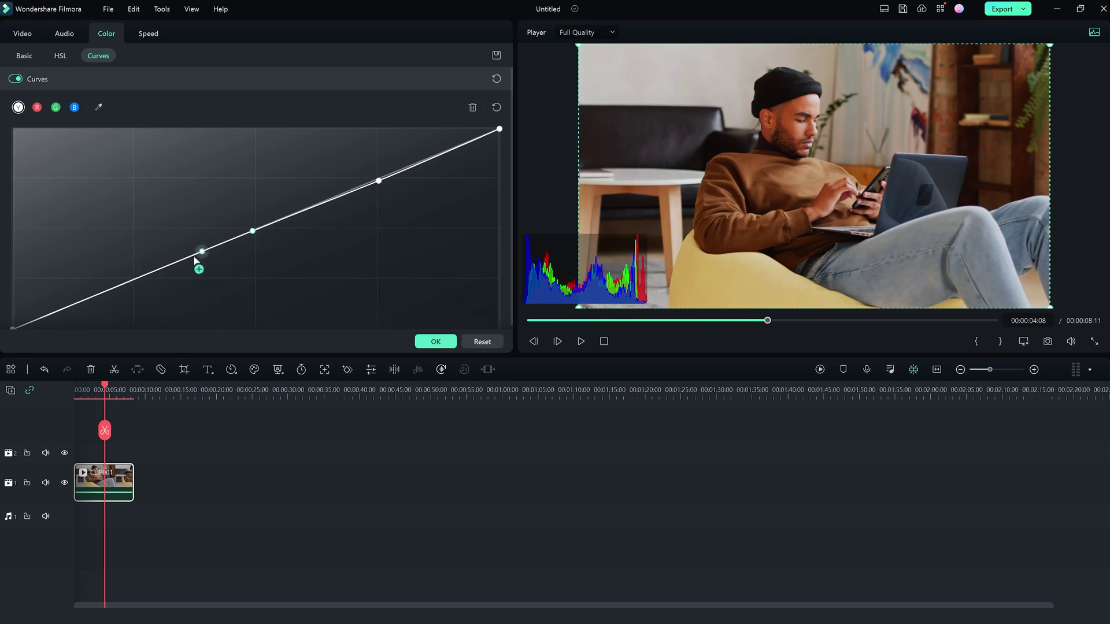
{"action": "left_click", "coordinate": [133, 280]}
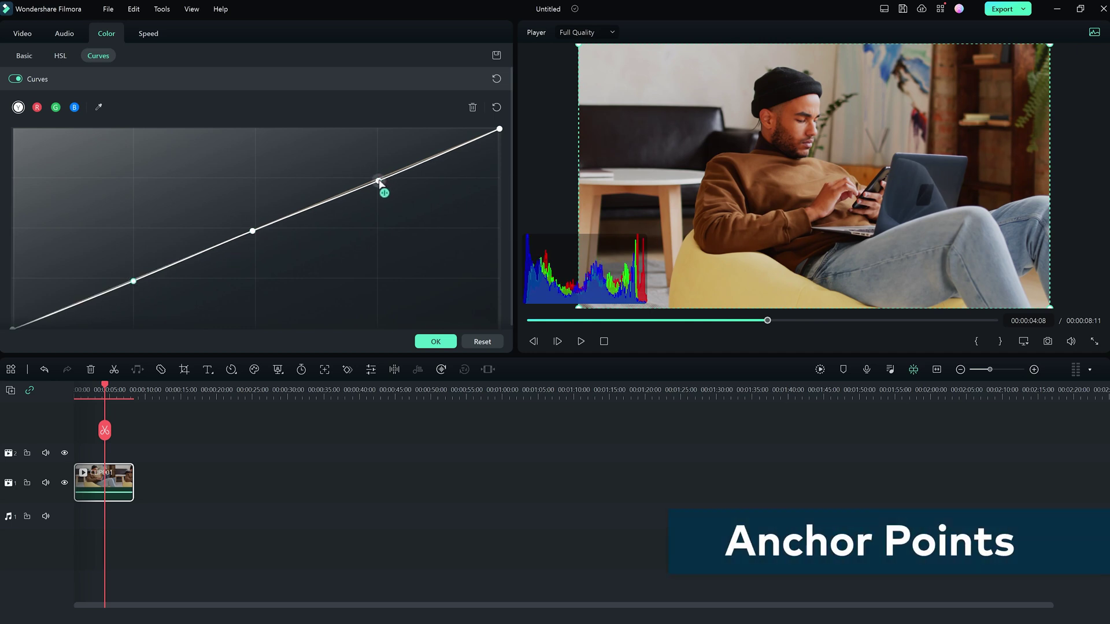
Step: Try an S-shaped luminance curve by raising the highlight point and lowering the shadow point, and reset the curve
{"action": "mouse_move", "coordinate": [378, 181]}
{"action": "left_mouse_down"}
{"action": "mouse_move", "coordinate": [366, 162]}
{"action": "mouse_move", "coordinate": [375, 171]}
{"action": "left_mouse_up"}
{"action": "mouse_move", "coordinate": [134, 282]}
{"action": "left_mouse_down"}
{"action": "mouse_move", "coordinate": [145, 306]}
{"action": "mouse_move", "coordinate": [143, 296]}
{"action": "left_mouse_up"}
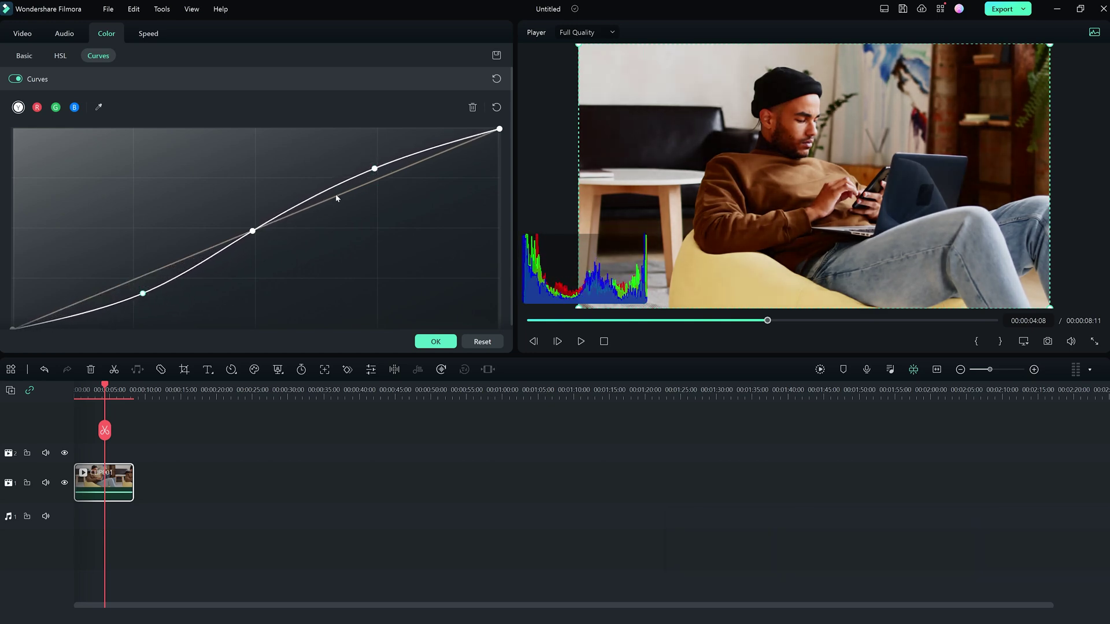
{"action": "mouse_move", "coordinate": [375, 169]}
{"action": "left_mouse_down"}
{"action": "mouse_move", "coordinate": [367, 161]}
{"action": "mouse_move", "coordinate": [367, 170]}
{"action": "left_mouse_up"}
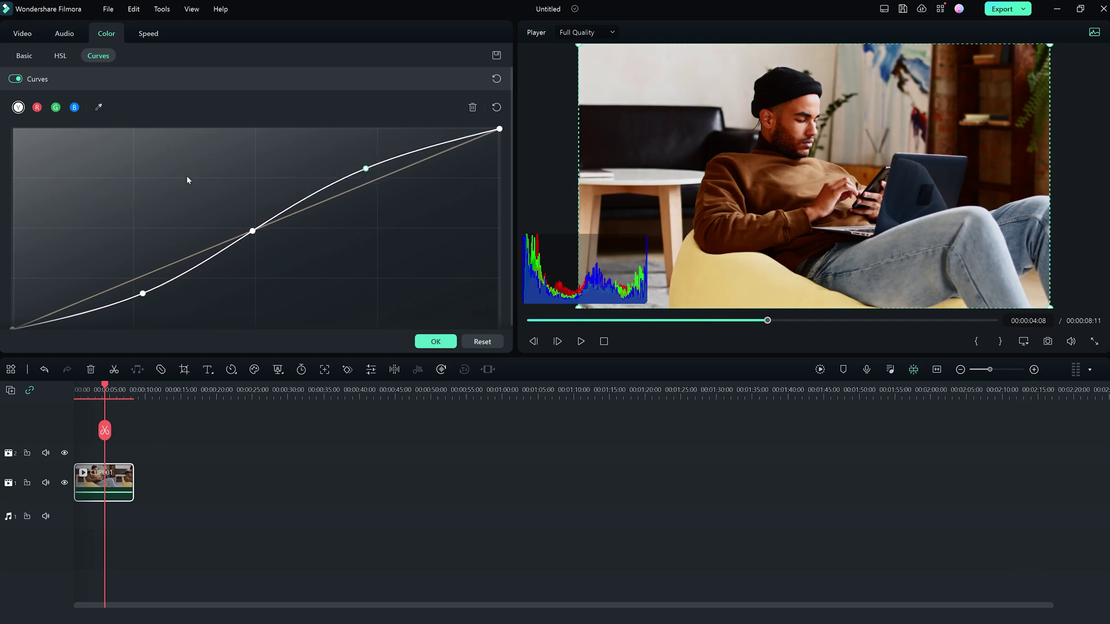
{"action": "left_click", "coordinate": [496, 107]}
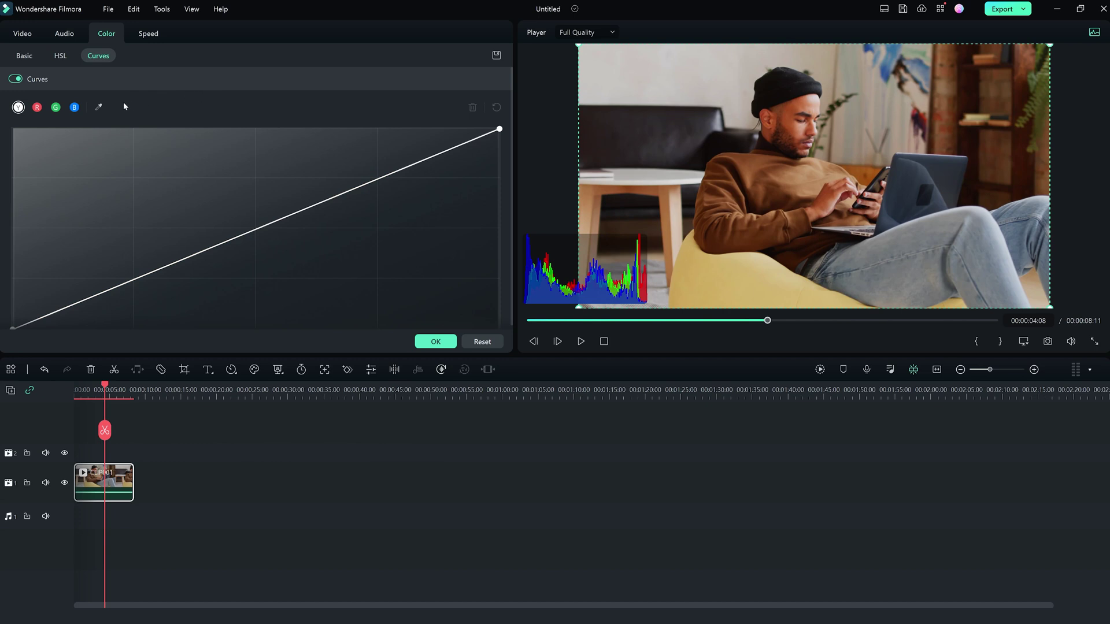
Step: Add highlight, midtone and shadow points to the red curve and lower its highlights and shadows slightly
{"action": "left_click", "coordinate": [37, 107]}
{"action": "left_click", "coordinate": [255, 230]}
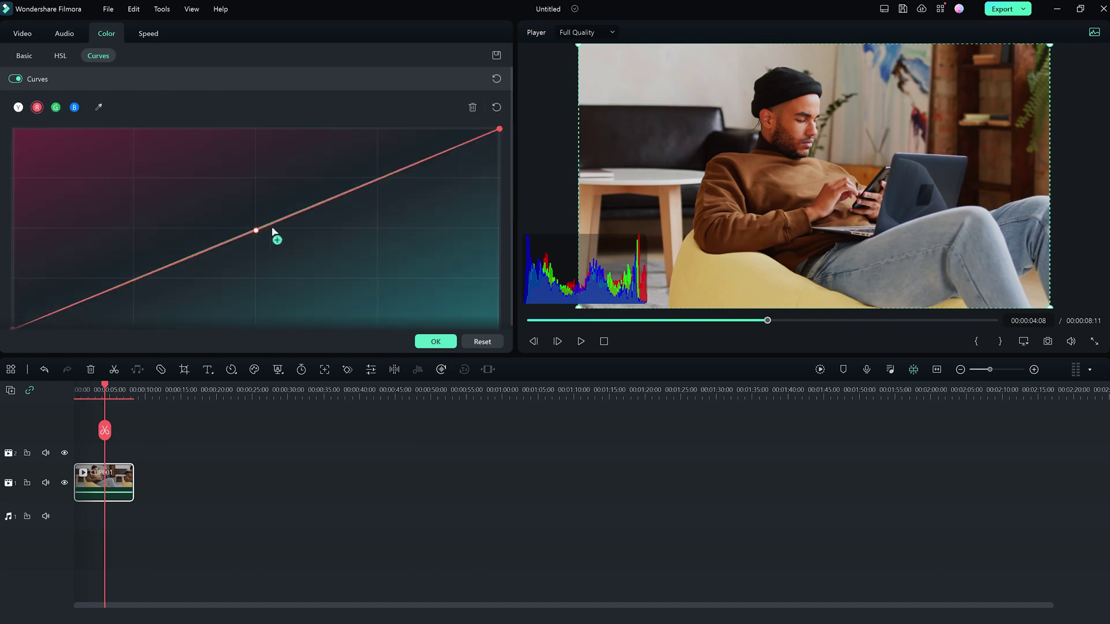
{"action": "left_click", "coordinate": [378, 179]}
{"action": "mouse_move", "coordinate": [378, 181]}
{"action": "left_mouse_down"}
{"action": "mouse_move", "coordinate": [368, 166]}
{"action": "mouse_move", "coordinate": [388, 190]}
{"action": "left_mouse_up"}
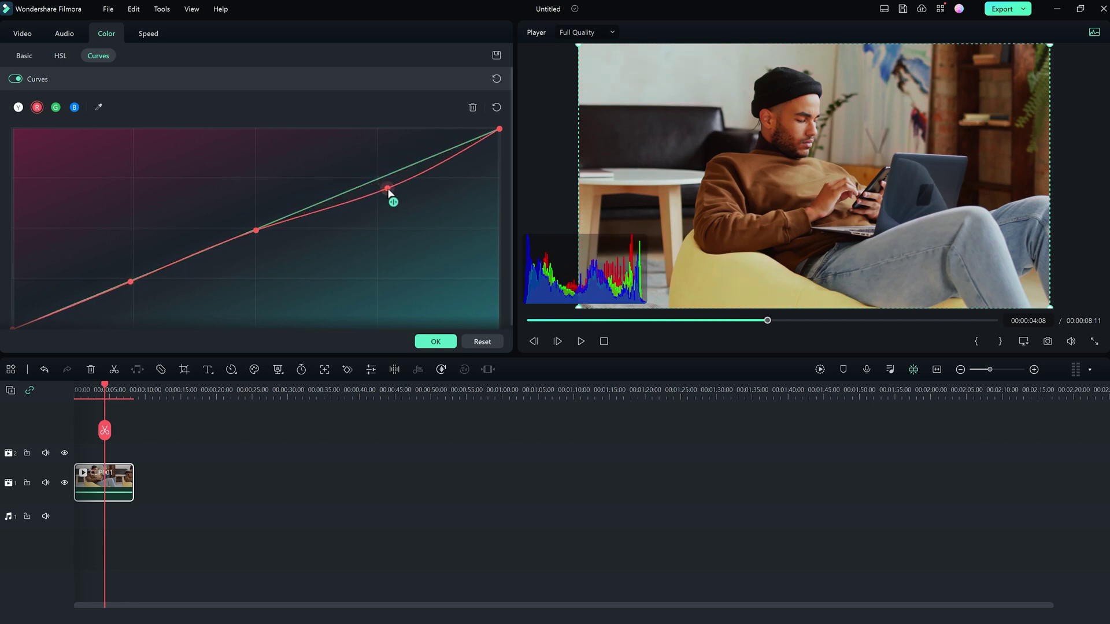
{"action": "left_click_drag", "start_coordinate": [130, 282], "coordinate": [137, 289]}
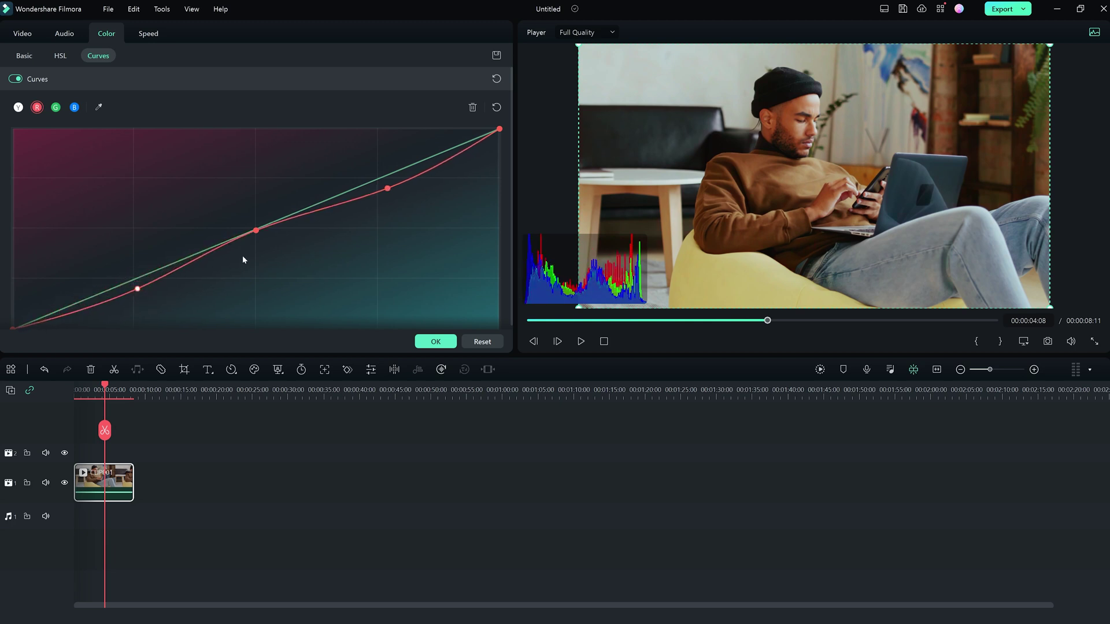
Step: Shape the blue curve by raising a point in the highlights and adjusting the midtones and highlights back toward the diagonal
{"action": "left_click", "coordinate": [74, 107]}
{"action": "left_click", "coordinate": [394, 173]}
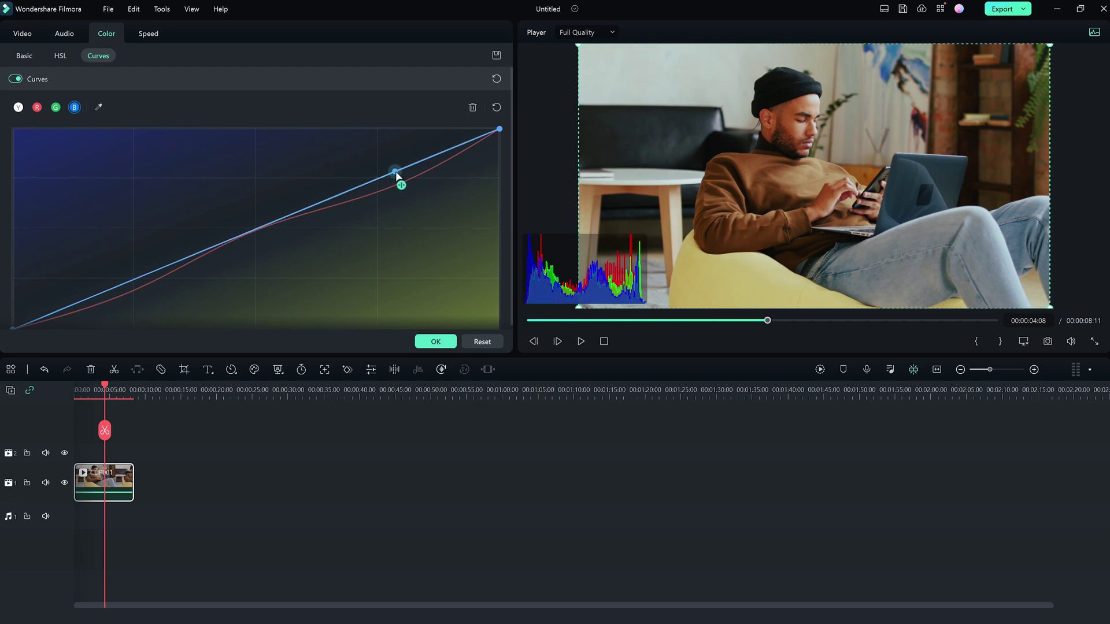
{"action": "left_click_drag", "start_coordinate": [396, 175], "coordinate": [389, 164]}
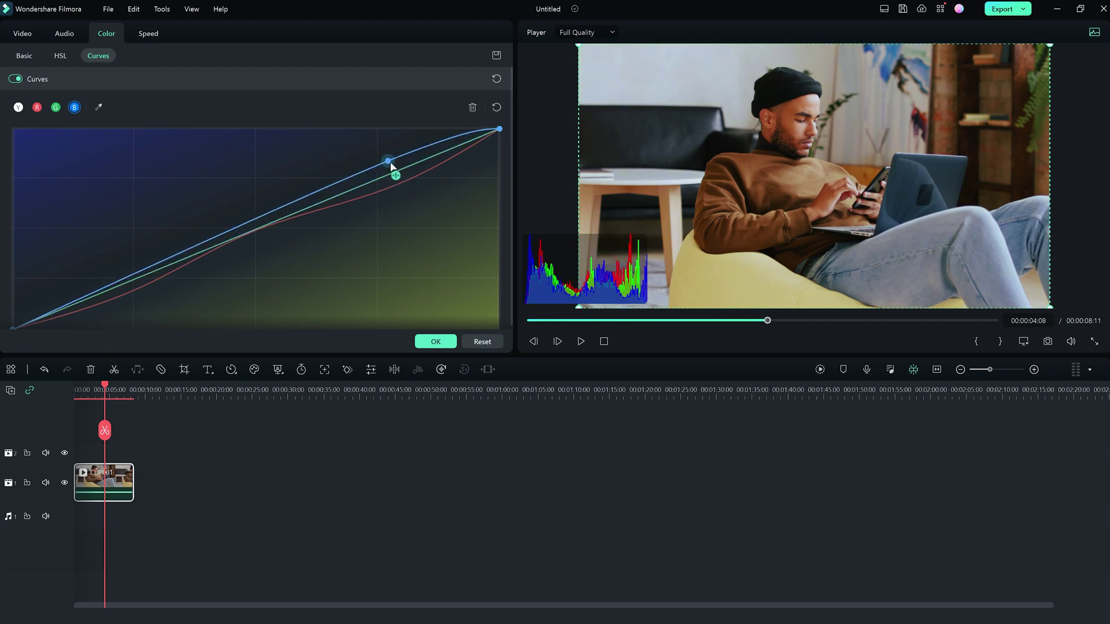
{"action": "left_click_drag", "start_coordinate": [250, 227], "coordinate": [261, 230]}
{"action": "left_click_drag", "start_coordinate": [389, 167], "coordinate": [392, 176]}
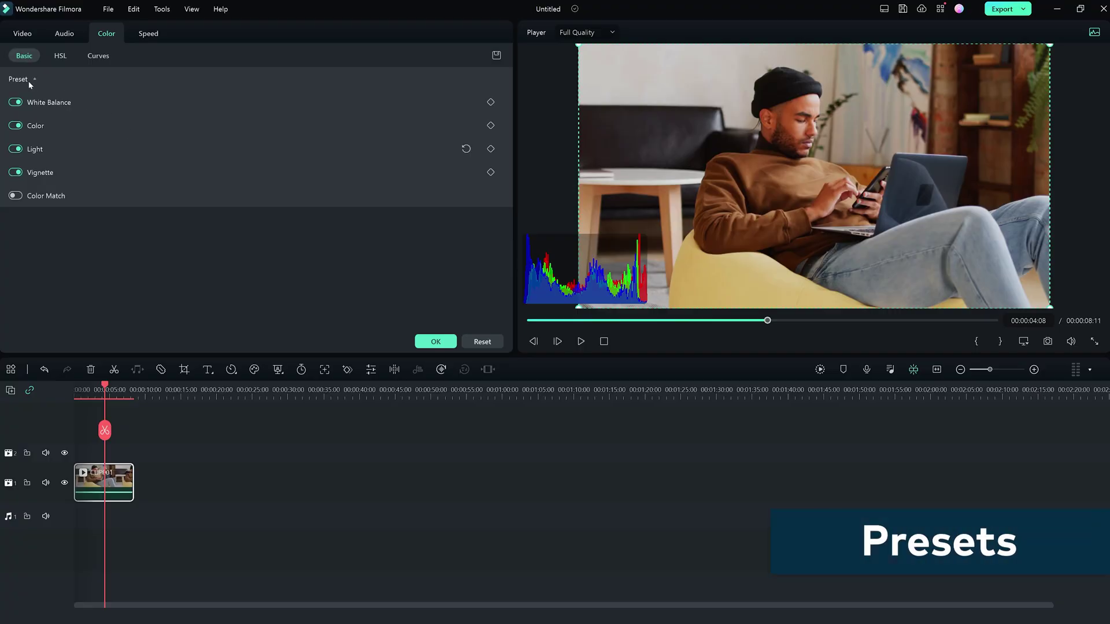
Step: Try the 007 Series and B&W Film color presets on the clip, and apply the Batman preset
{"action": "left_click", "coordinate": [33, 80]}
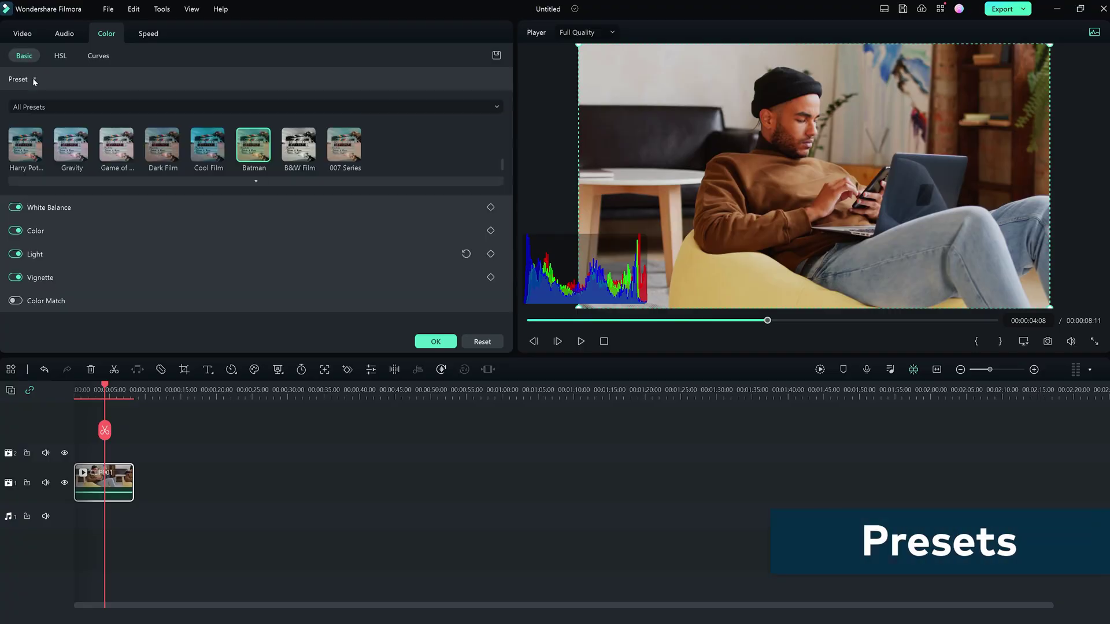
{"action": "left_click", "coordinate": [92, 107]}
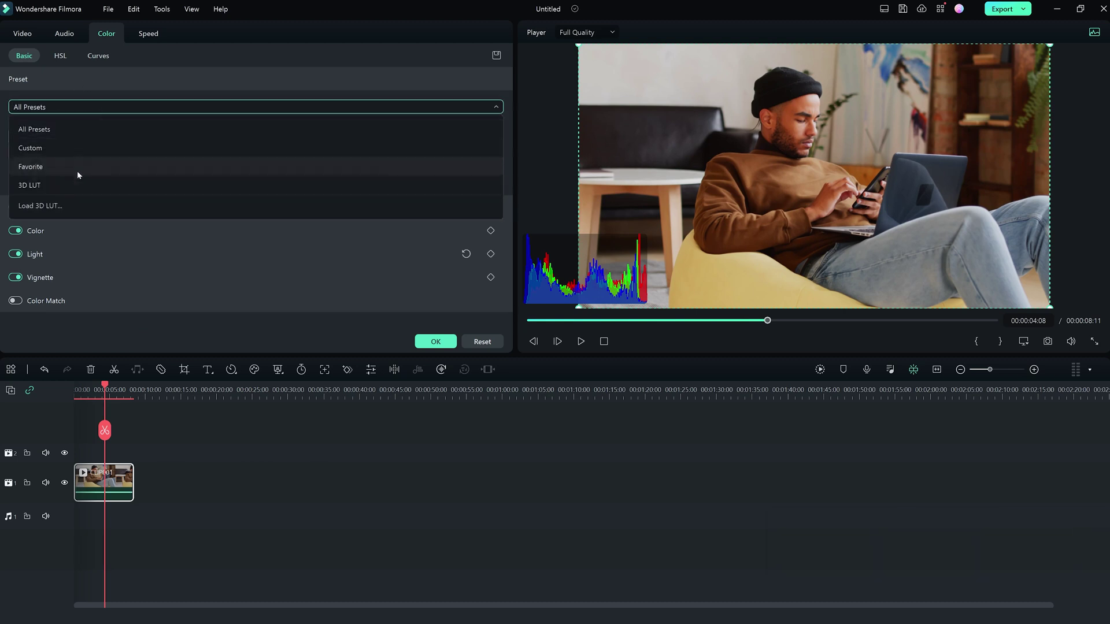
{"action": "left_click", "coordinate": [113, 106]}
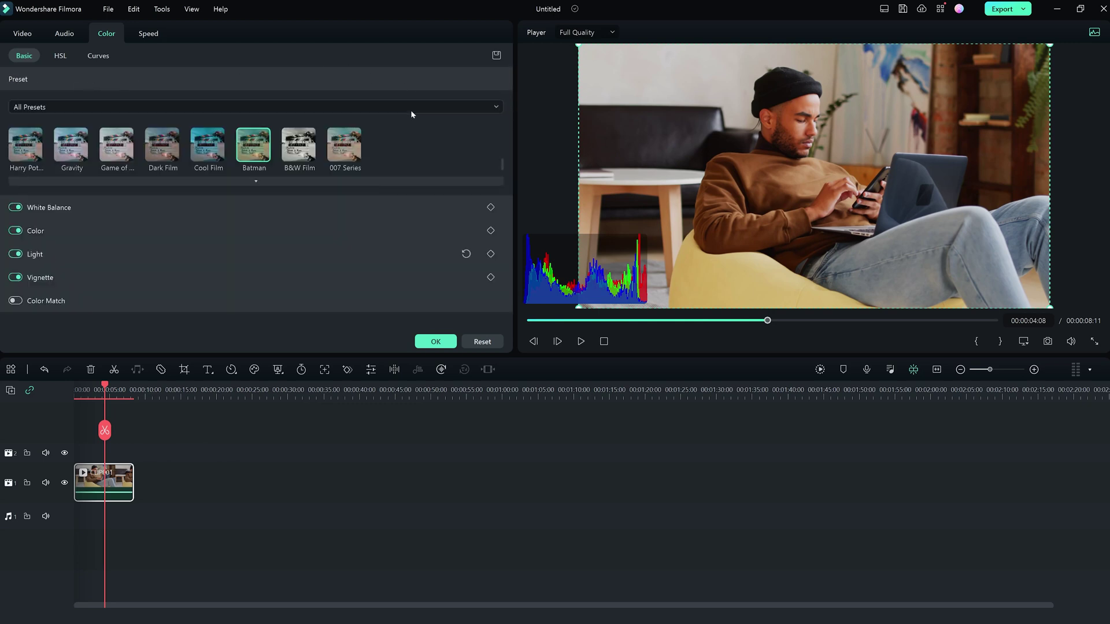
{"action": "left_click", "coordinate": [347, 152]}
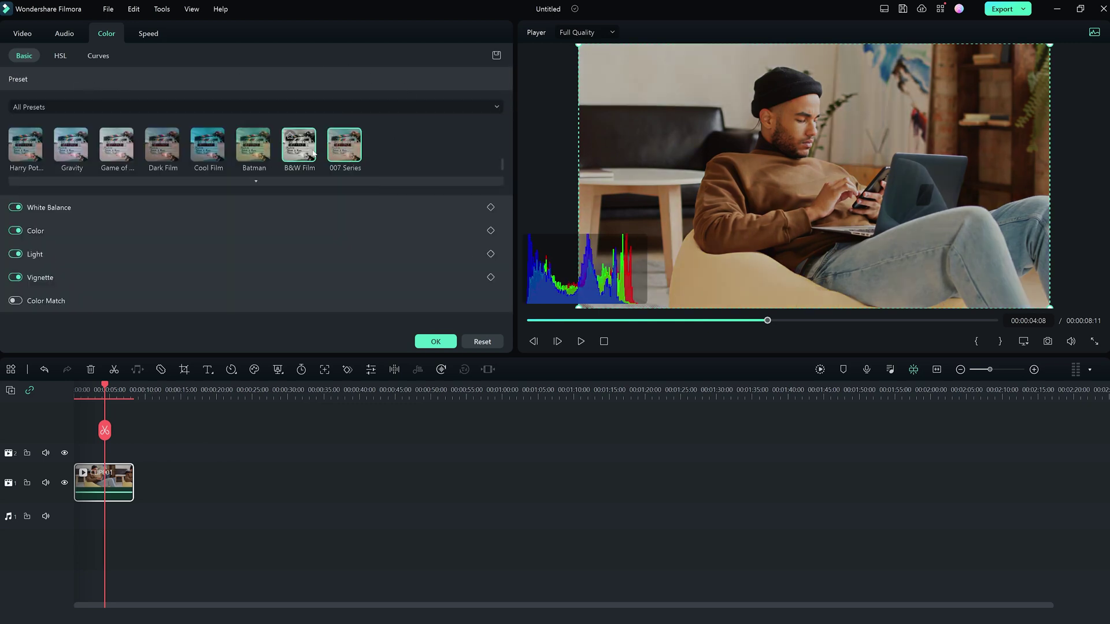
{"action": "left_click", "coordinate": [308, 153]}
{"action": "left_click", "coordinate": [258, 154]}
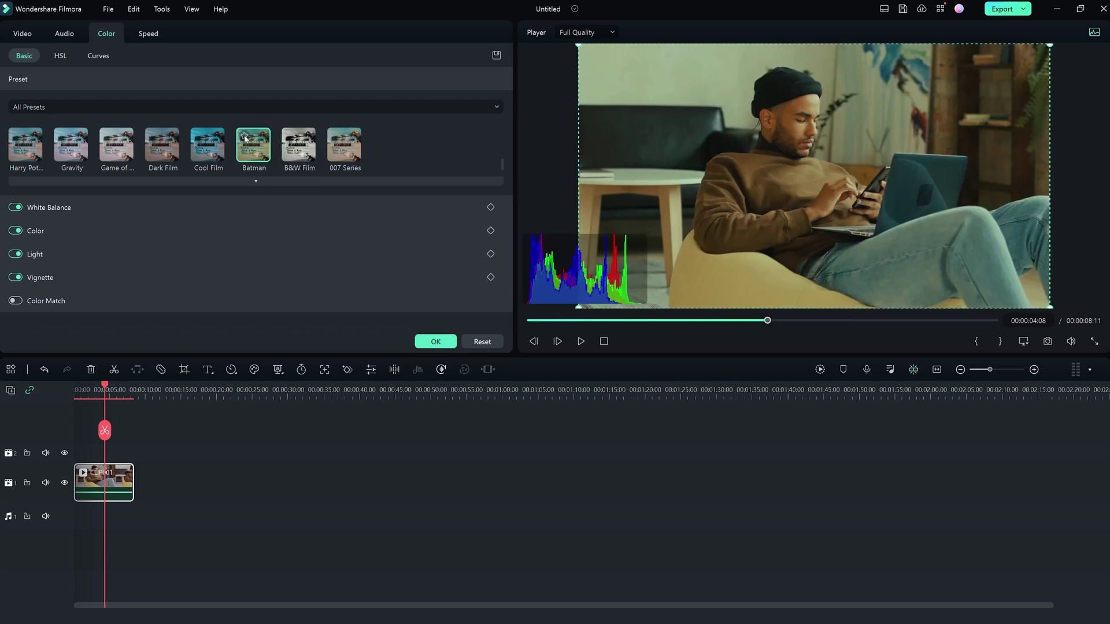
Step: Open the list of preset categories for the clip's basic color settings
{"action": "left_click", "coordinate": [254, 107]}
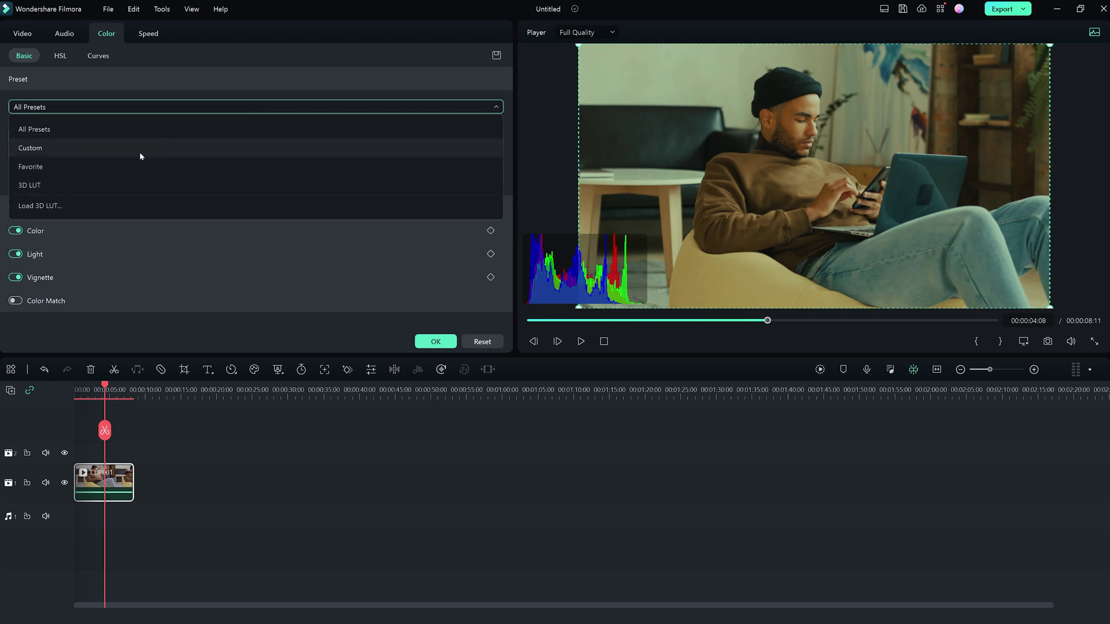